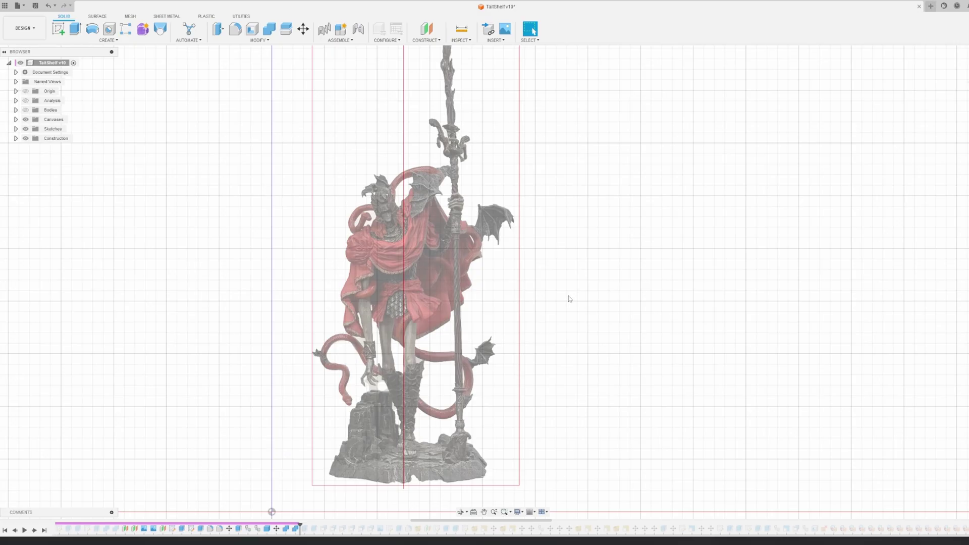
Orbit the Fusion 360 view around the demon figure model
shift+middle_drag(569, 298, 547, 304)
Orbit and zoom so the assembled twin-towered cathedral faces the camera
key(Escape)
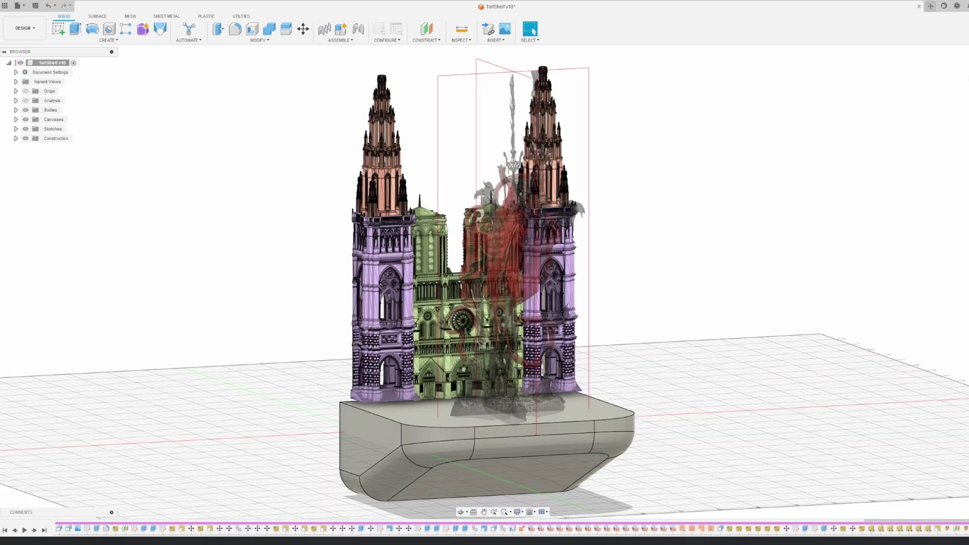
mouse_move(677, 290)
shift+middle_down()
mouse_move(666, 285)
mouse_move(780, 290)
mouse_move(692, 296)
mouse_move(631, 273)
mouse_move(659, 286)
shift+middle_up()
scroll(633, 274, up, 5)
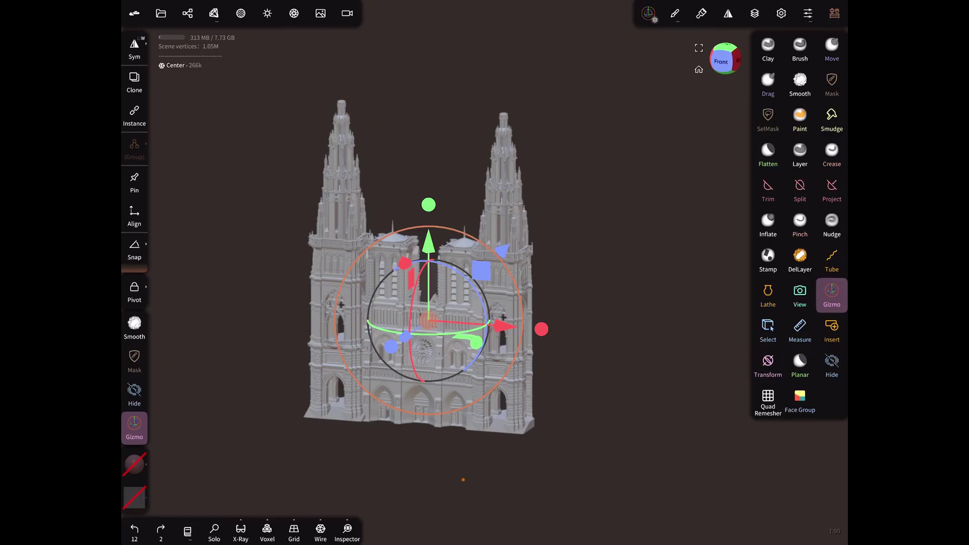
Rect-trim the excess depth off the first cathedral piece in the Right view
drag(463, 479, 621, 330)
click(187, 13)
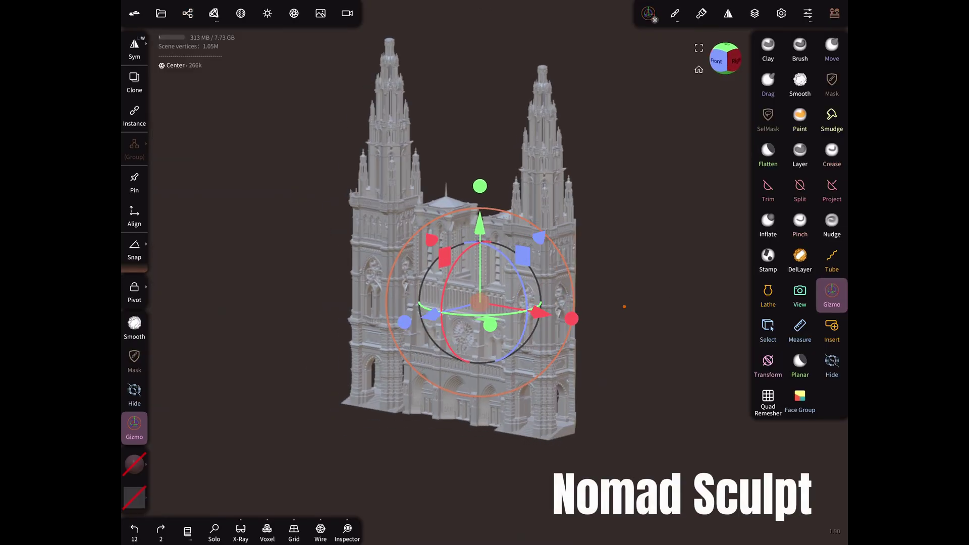
click(732, 61)
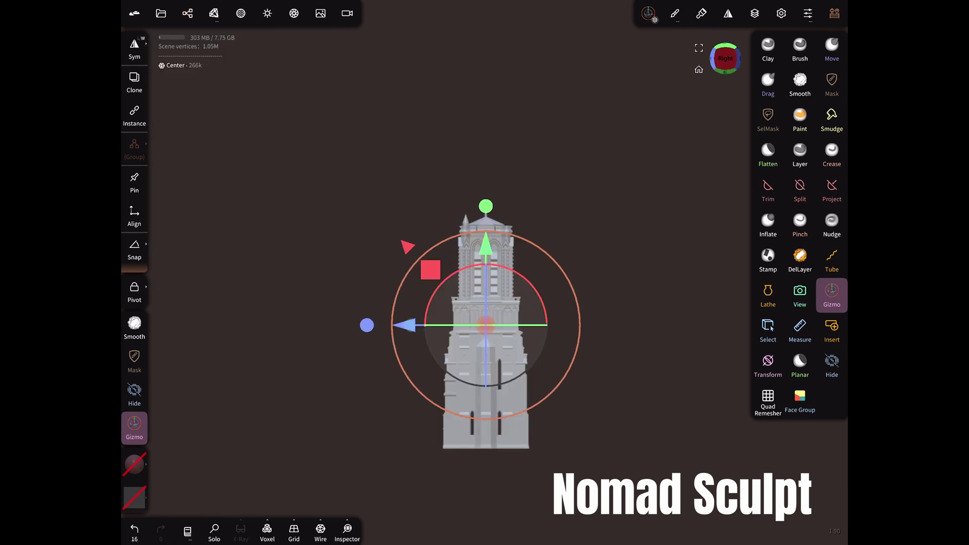
click(768, 189)
drag(545, 63, 377, 247)
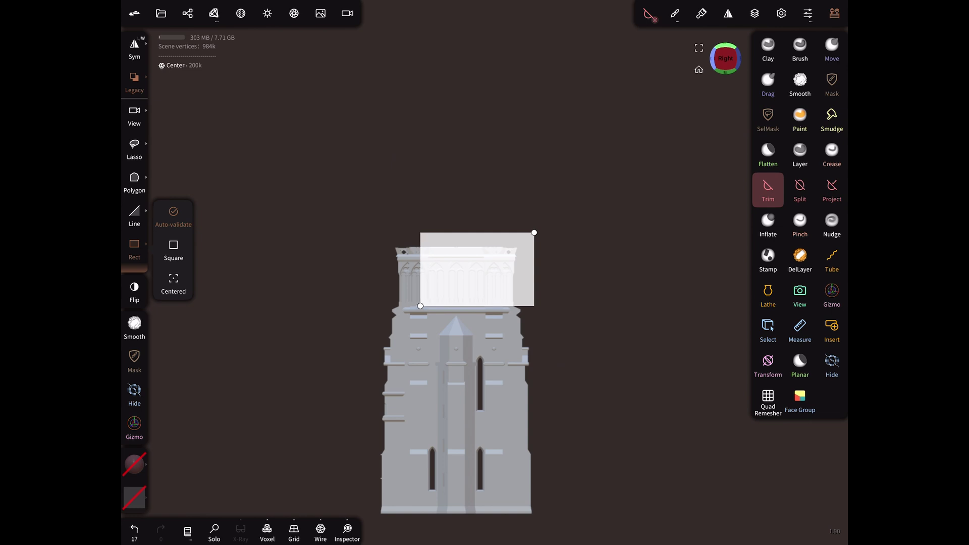
click(477, 269)
mouse_move(595, 242)
mouse_down()
mouse_move(656, 238)
mouse_move(630, 262)
mouse_move(596, 240)
mouse_up()
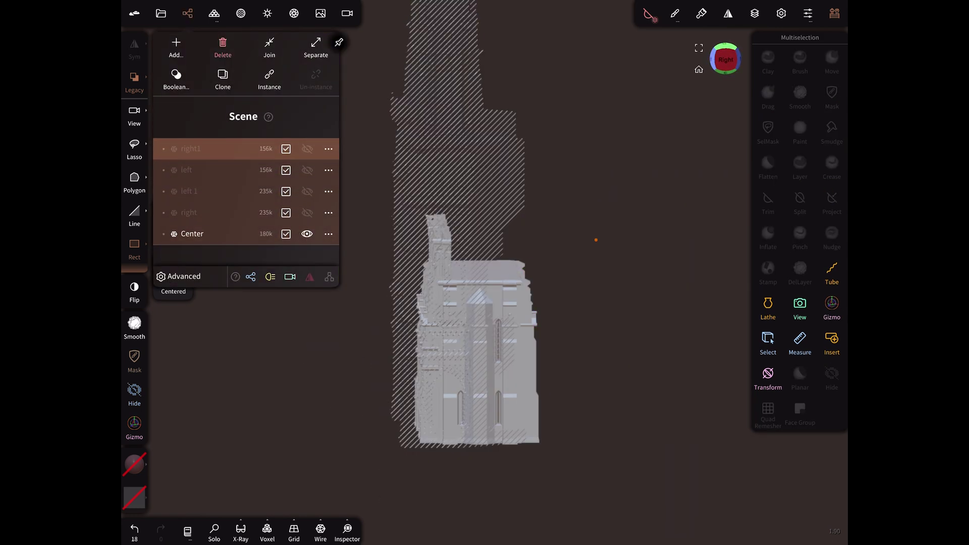
drag(524, 303, 506, 363)
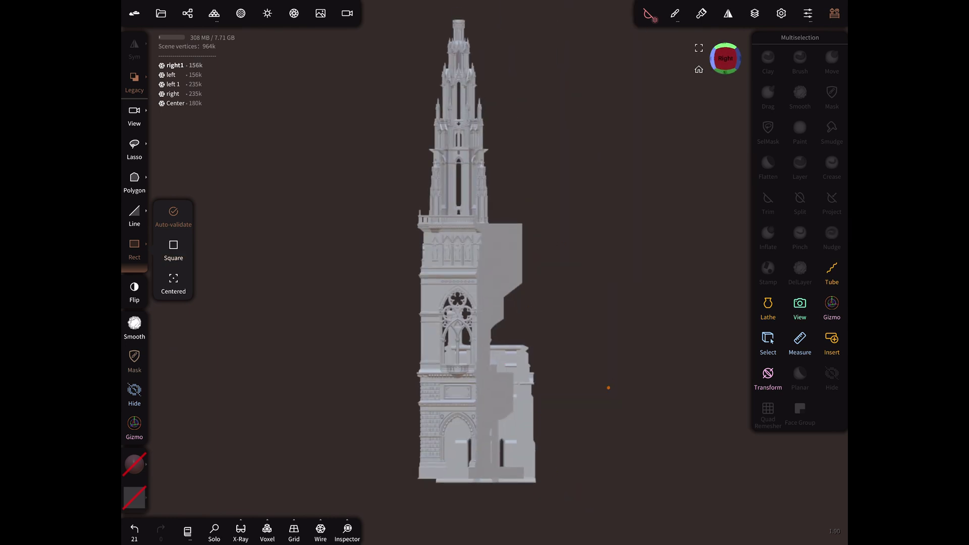
Trim the excess depth off the Center and right pieces with rectangular trims
click(187, 13)
click(202, 190)
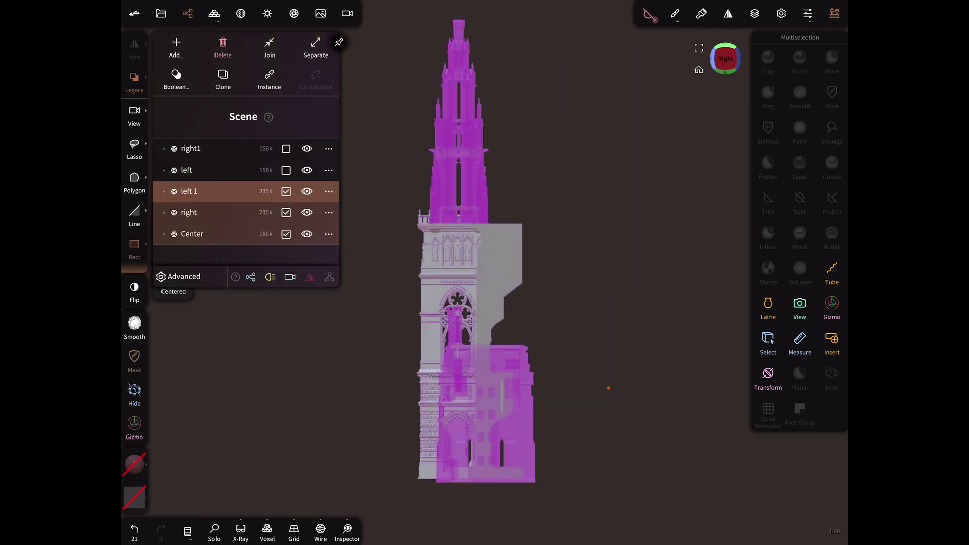
click(202, 232)
click(187, 13)
mouse_move(550, 447)
mouse_down()
mouse_move(570, 495)
mouse_move(477, 57)
mouse_up()
click(187, 13)
click(201, 212)
click(187, 13)
drag(567, 495, 477, 28)
click(188, 13)
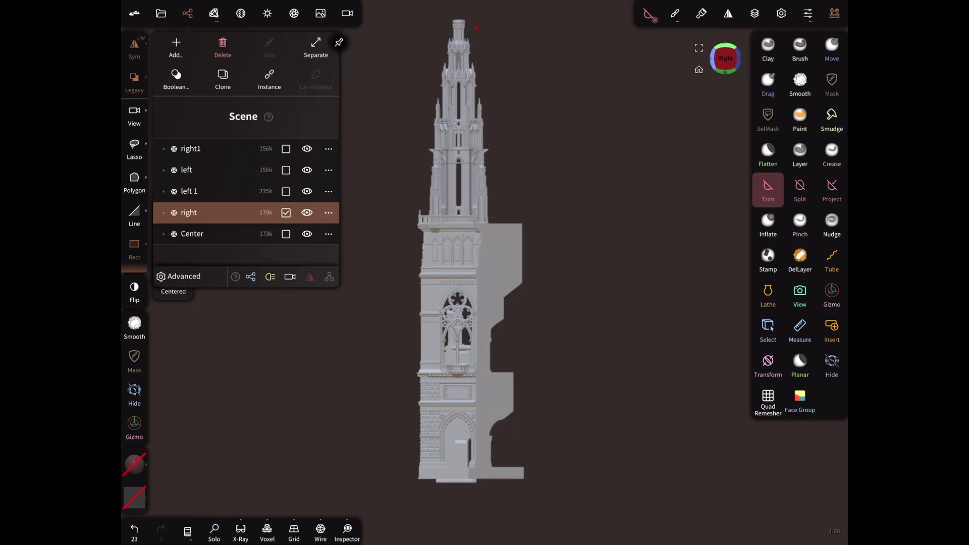
Trim the backs of the left 1 and left pieces flat
click(202, 188)
click(187, 13)
drag(561, 497, 478, 21)
click(187, 13)
click(202, 168)
click(187, 14)
drag(560, 500, 477, 42)
click(187, 14)
Trim right1, then cut further areas from Center and the right tower
click(201, 147)
click(187, 13)
drag(571, 500, 477, 23)
click(478, 24)
drag(350, 464, 413, 129)
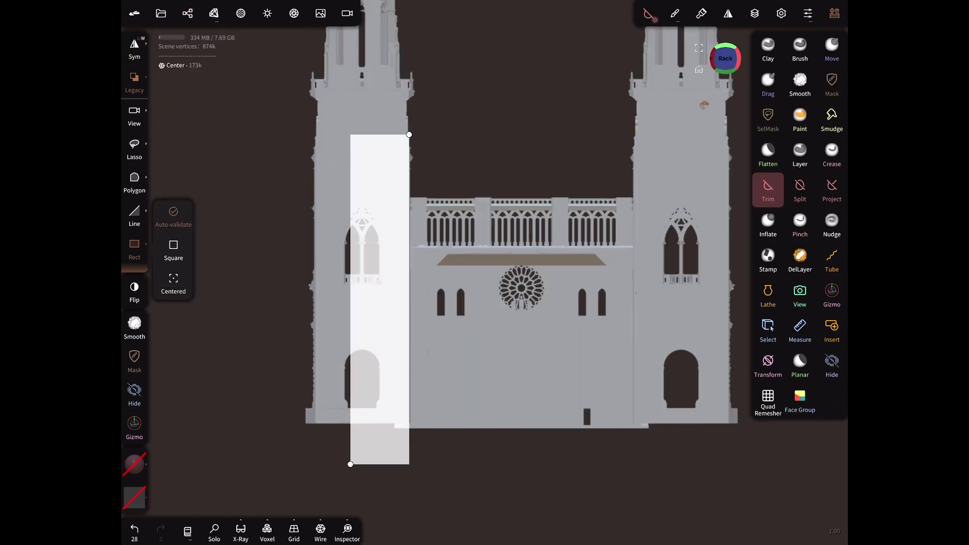
click(413, 128)
drag(702, 453, 633, 110)
click(632, 110)
Redo the rectangular trim on the right1 piece after undoing the first attempt
click(187, 14)
click(202, 149)
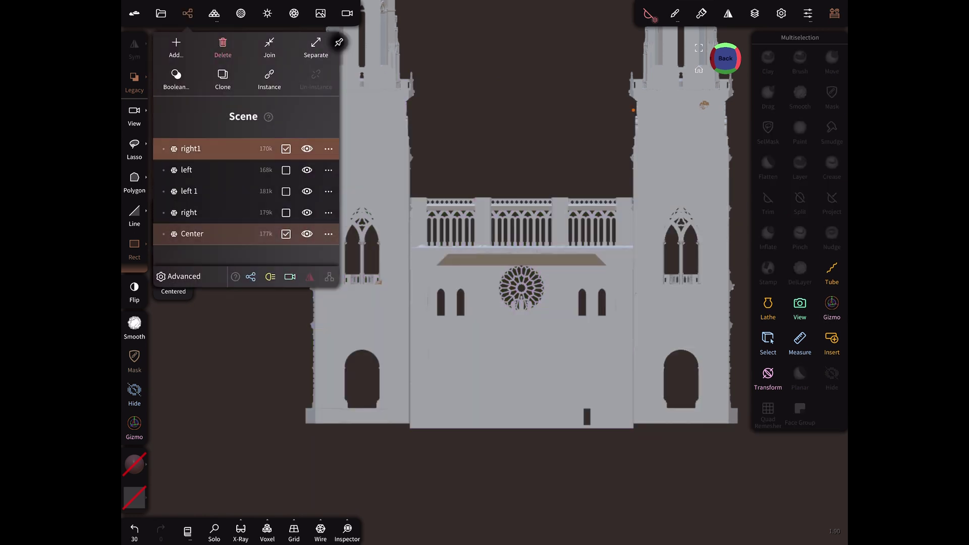
drag(486, 467, 409, 188)
key(ctrl+z)
drag(486, 442, 424, 204)
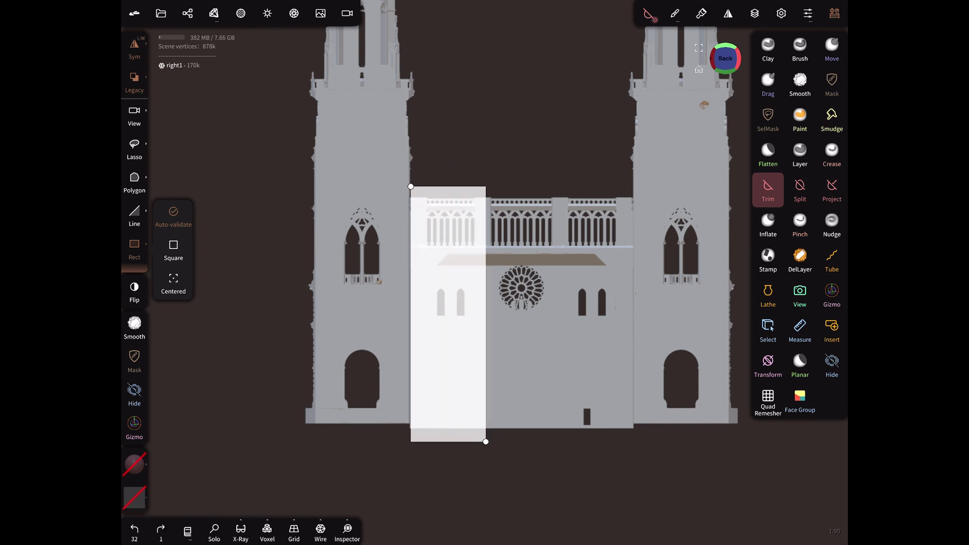
click(424, 203)
Hide the left 1, right and Center pieces in the Scene list
click(187, 13)
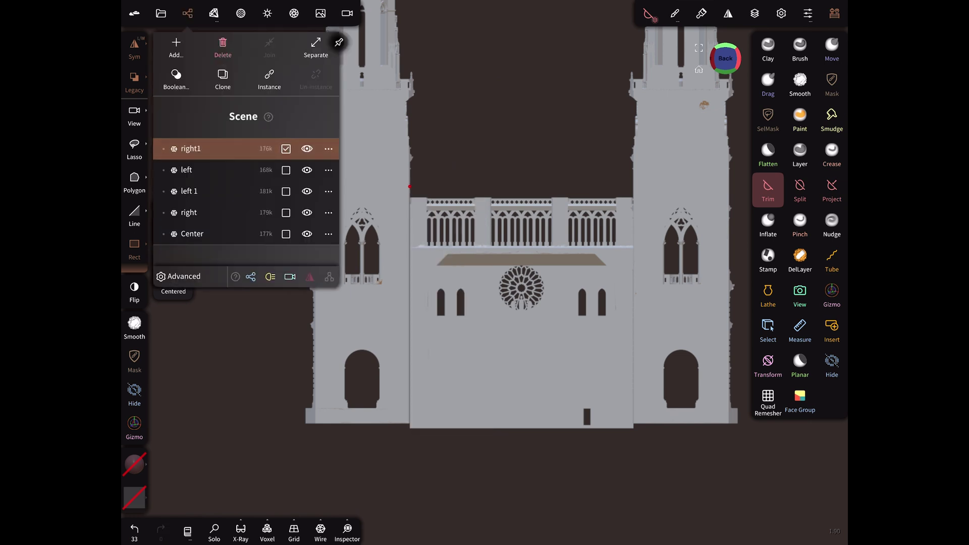
click(286, 190)
click(286, 149)
click(307, 191)
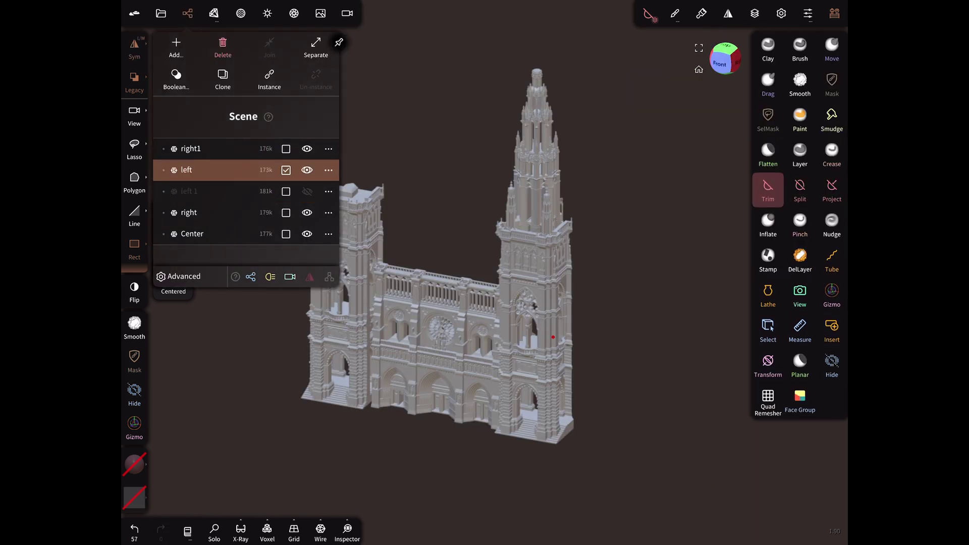
click(307, 212)
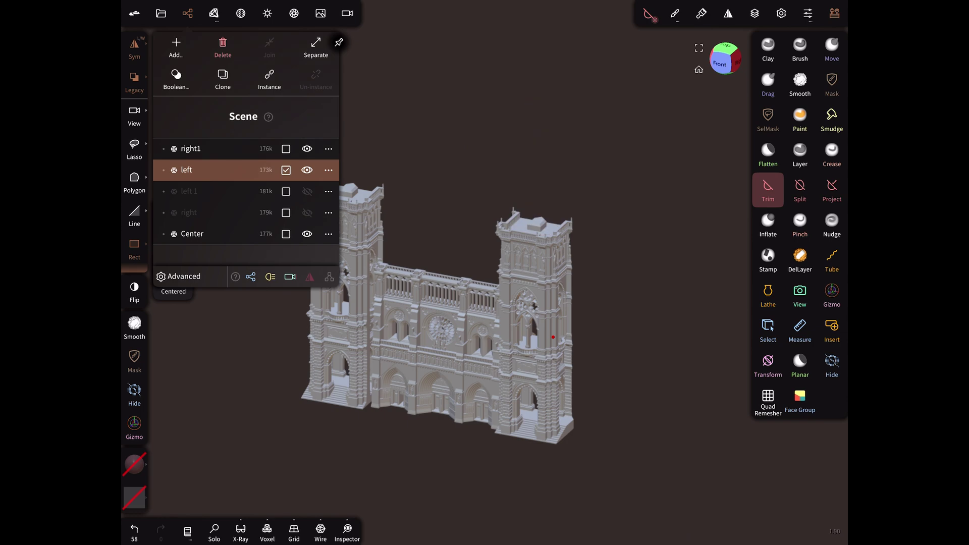
click(306, 233)
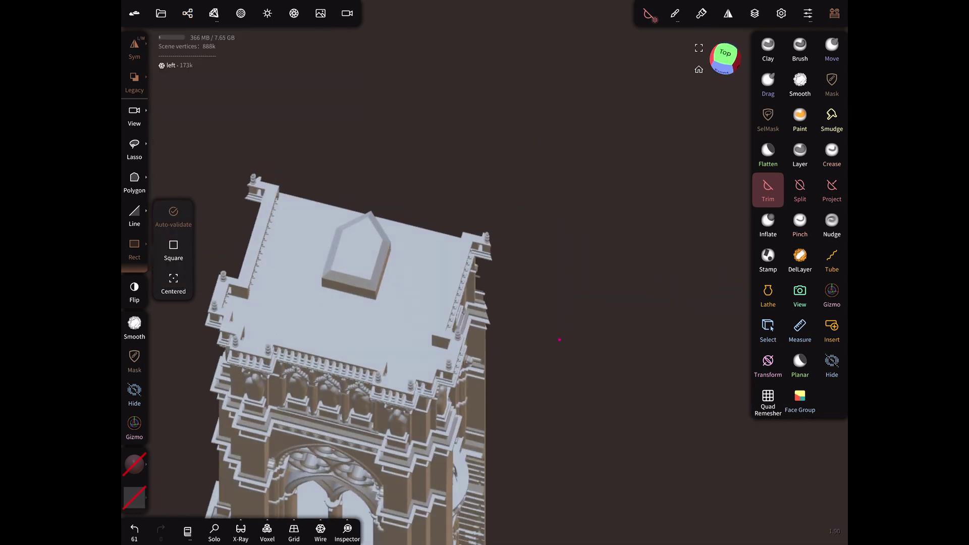
Flatten the raised pyramid points on both tower roofs with the Flatten brush
drag(559, 340, 555, 348)
click(768, 150)
mouse_move(353, 263)
mouse_down()
mouse_move(345, 301)
mouse_move(365, 237)
mouse_move(352, 266)
mouse_up()
drag(499, 323, 519, 303)
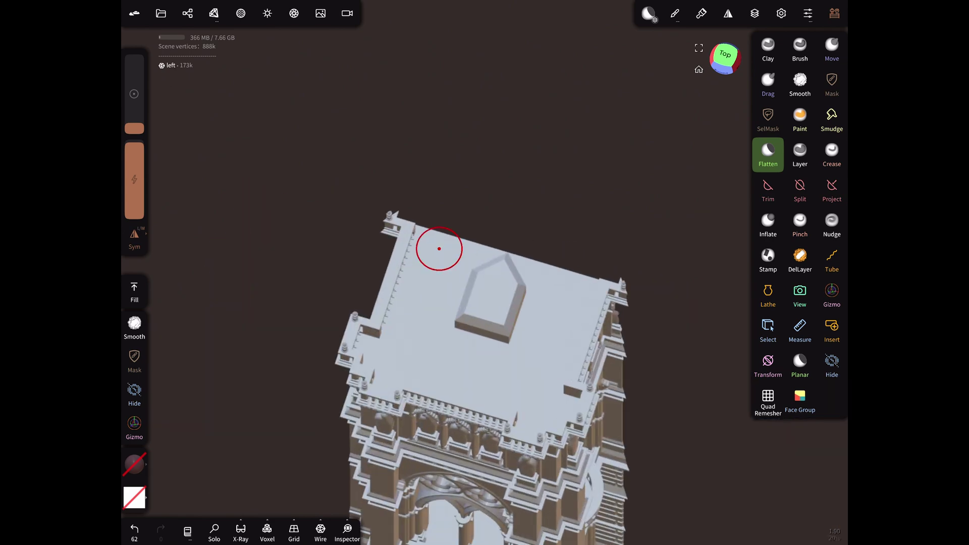
click(187, 13)
click(205, 147)
click(188, 13)
drag(520, 288, 515, 298)
scroll(487, 324, down, 5)
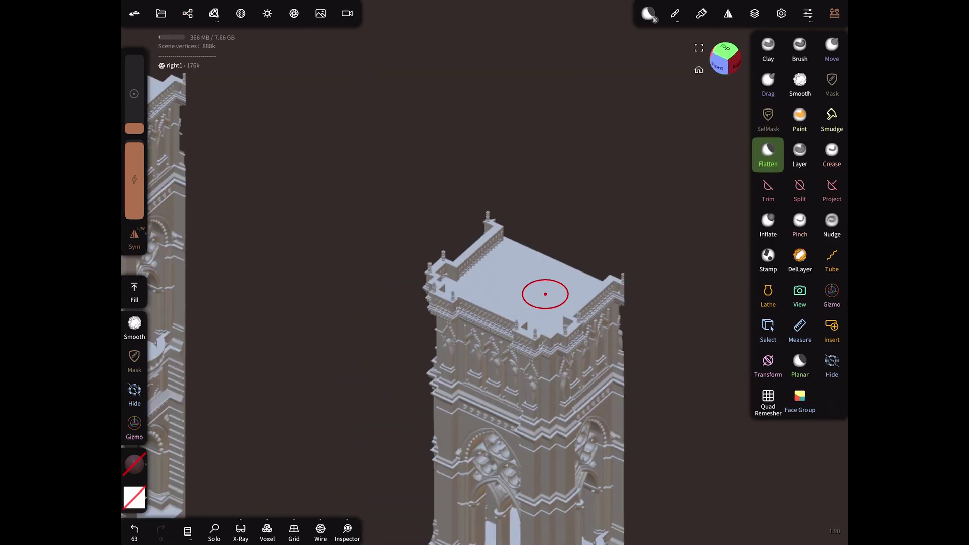
click(187, 13)
drag(581, 256, 613, 264)
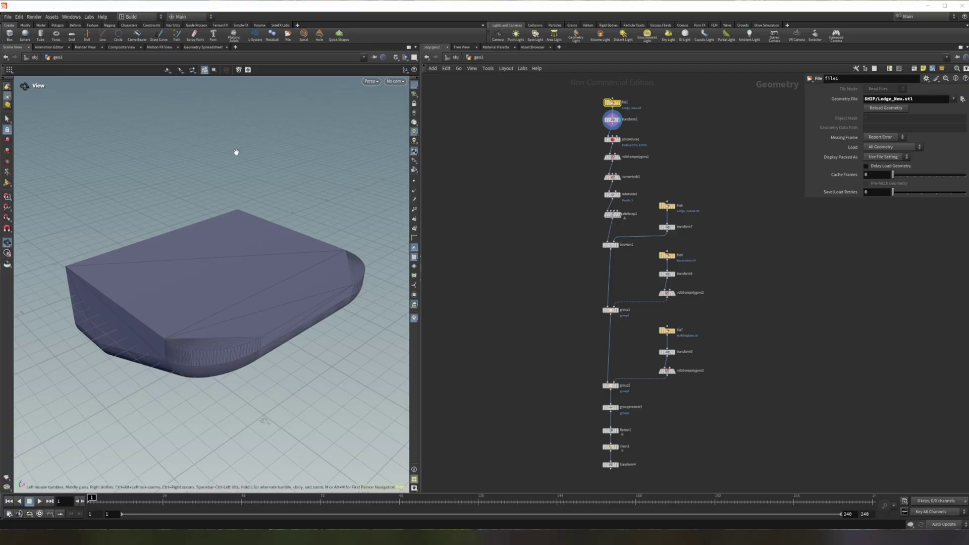
Tumble around the ledge mesh and pan the network onto the file1 node chain
mouse_move(214, 156)
mouse_down()
mouse_move(208, 168)
mouse_move(190, 153)
mouse_move(212, 149)
mouse_up()
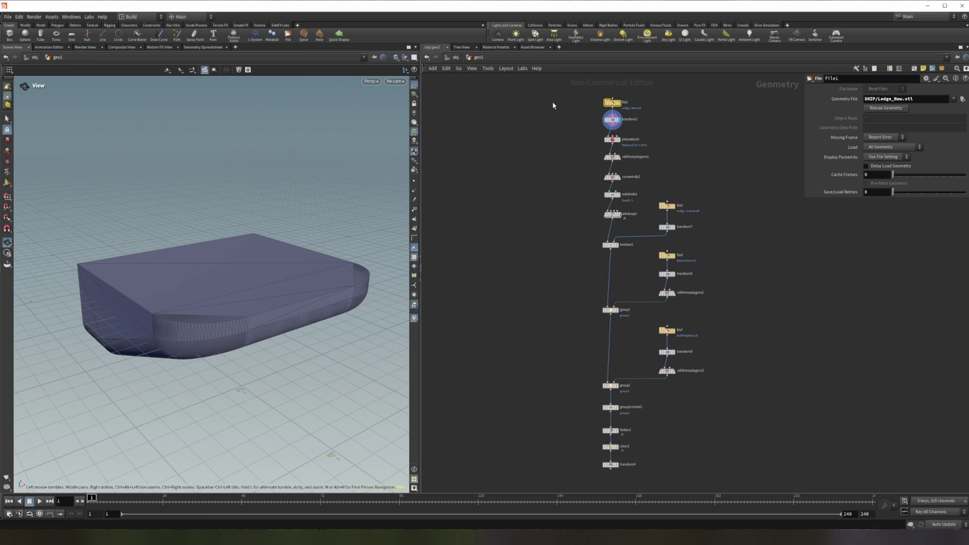
scroll(625, 104, up, 5)
middle_drag(586, 117, 561, 211)
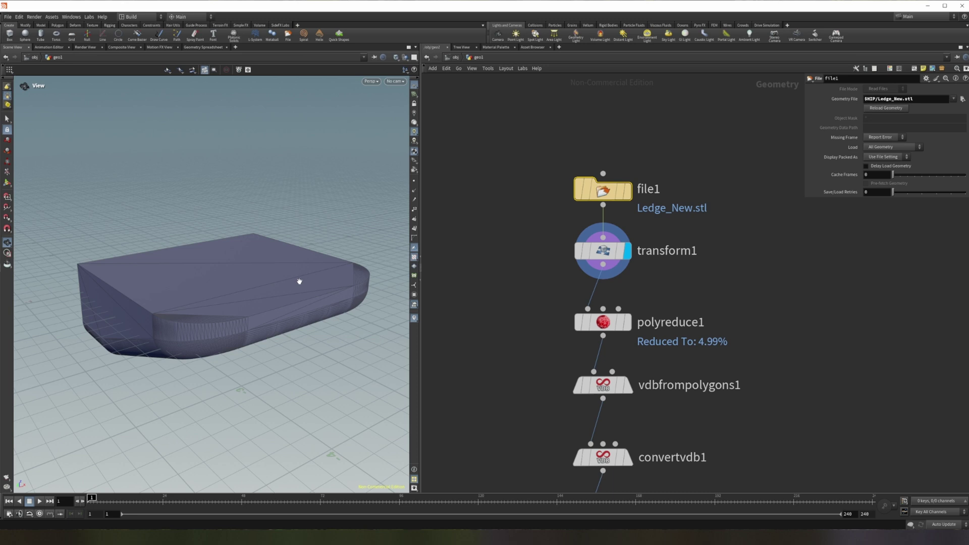
Show transform1's 0.01 uniform scale and zoom out to see the whole ledge network
click(603, 251)
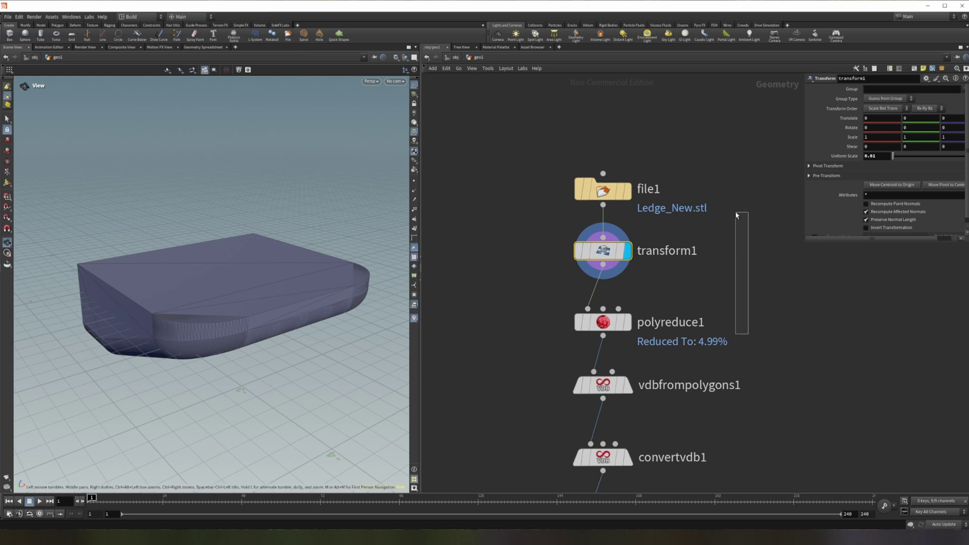
scroll(734, 283, down, 3)
middle_drag(764, 318, 704, 188)
scroll(707, 242, down, 2)
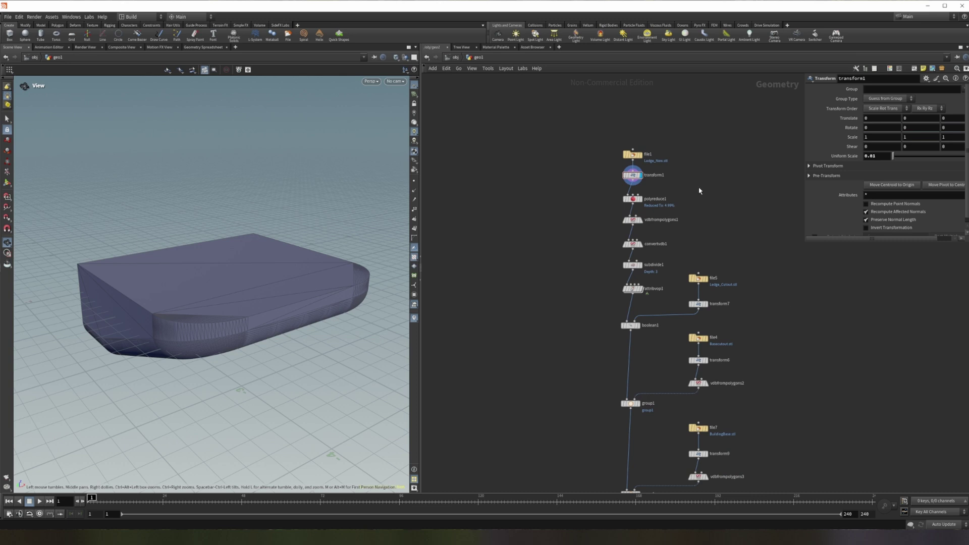
middle_drag(746, 273, 741, 249)
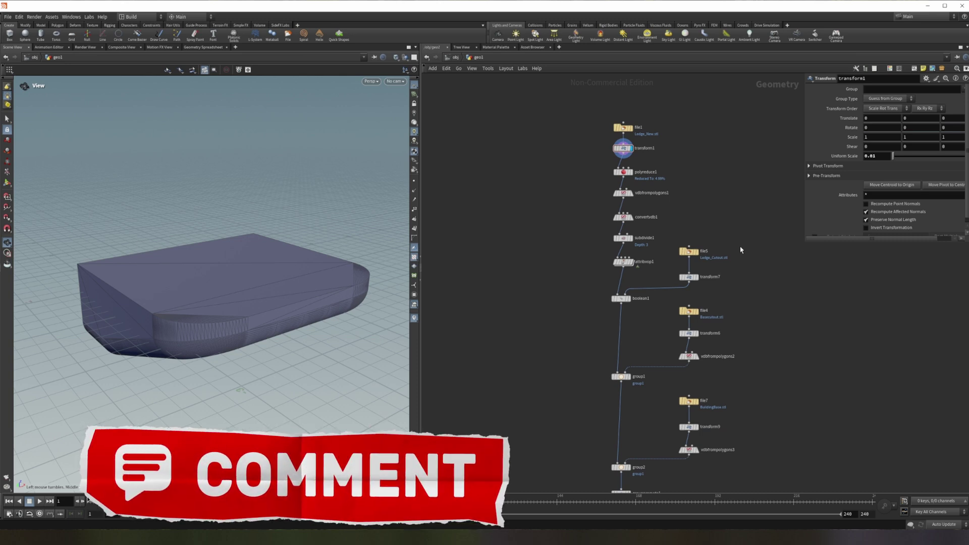
scroll(741, 249, up, 2)
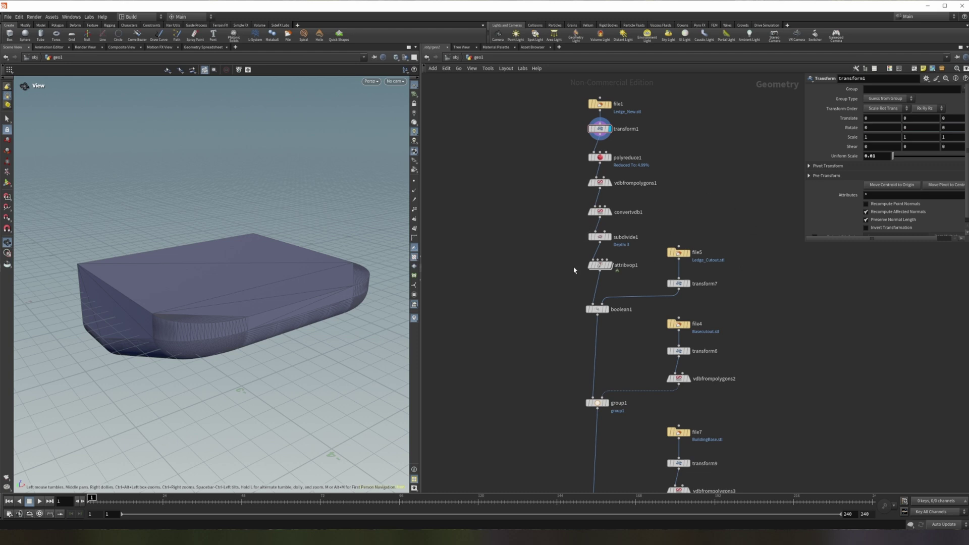
mouse_move(601, 270)
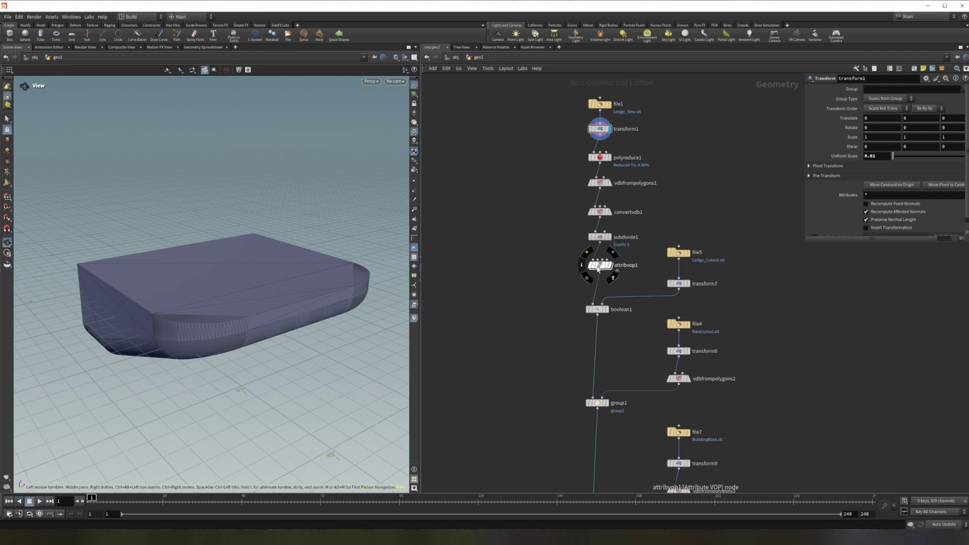
double_click(598, 267)
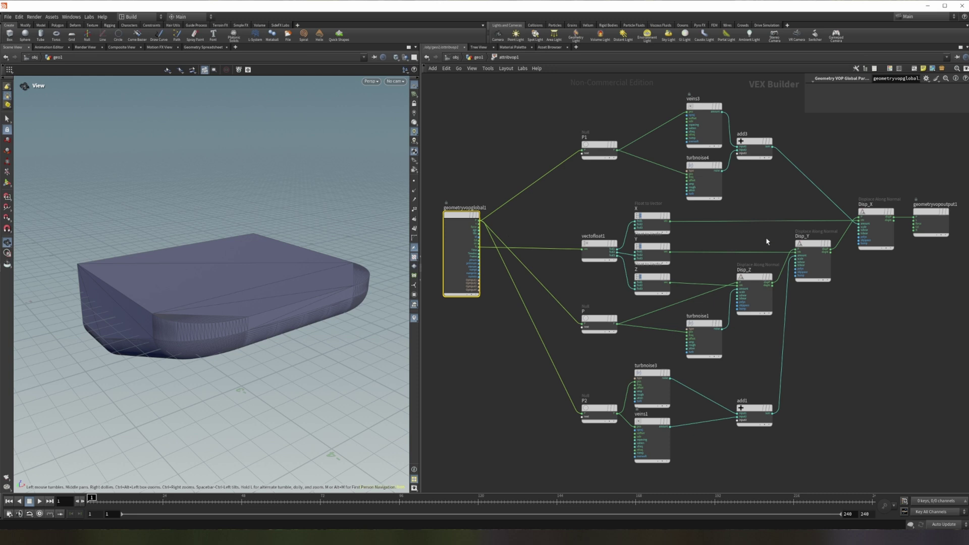
scroll(520, 222, up, 5)
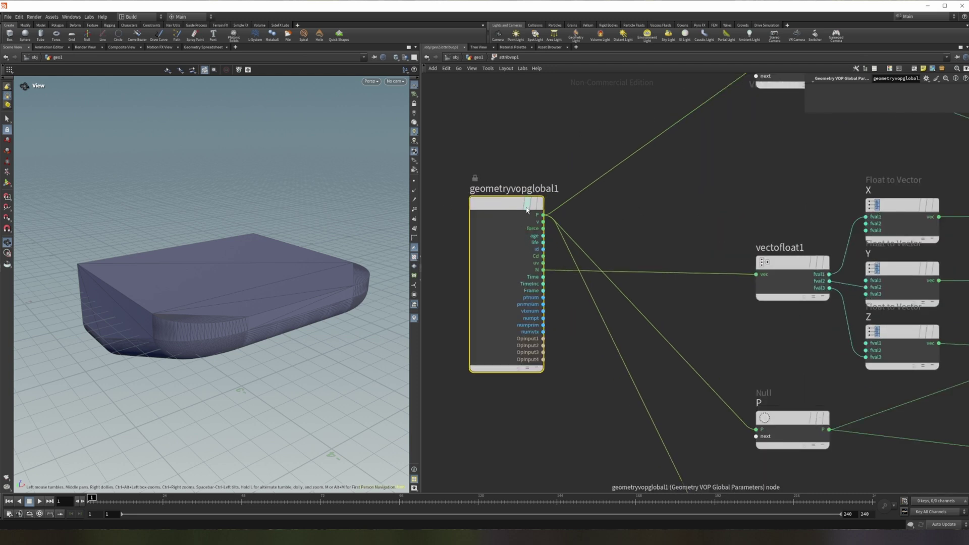
mouse_move(515, 297)
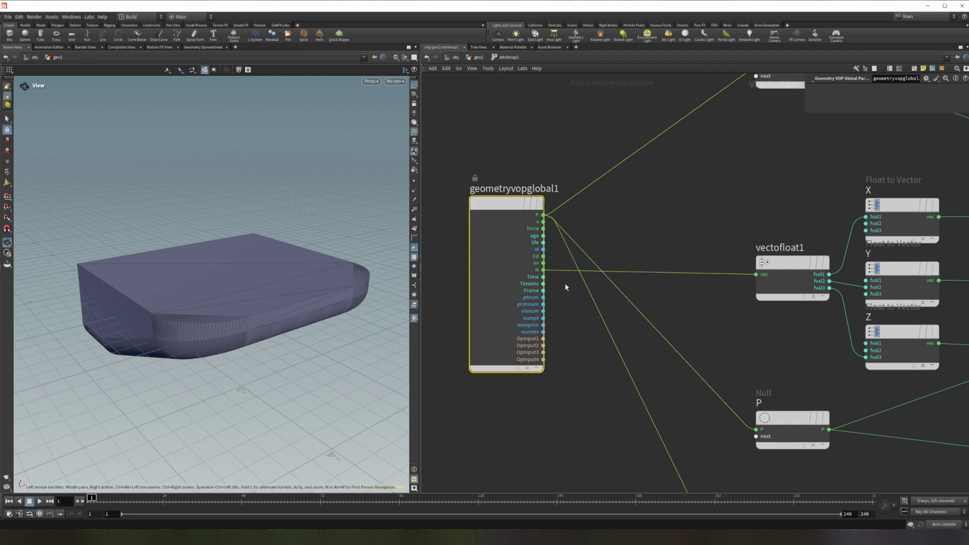
scroll(567, 286, down, 5)
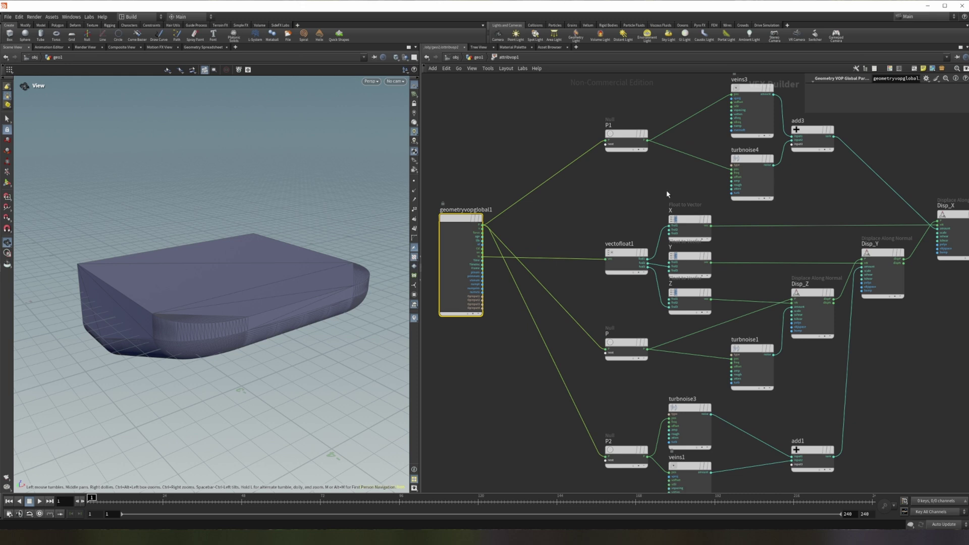
middle_drag(933, 273, 807, 268)
scroll(807, 282, up, 5)
middle_drag(794, 321, 764, 341)
scroll(791, 277, up, 2)
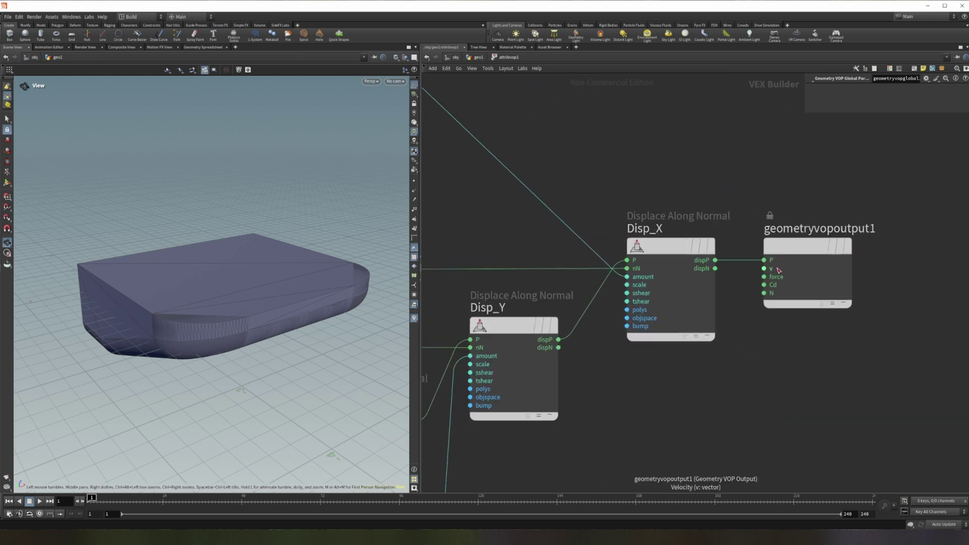
scroll(801, 279, down, 5)
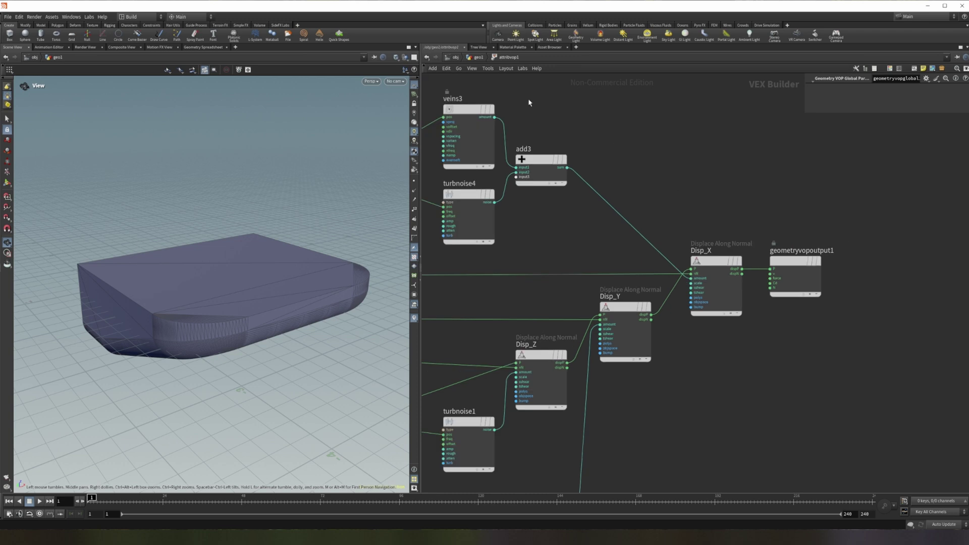
middle_drag(525, 101, 651, 104)
Go up to geo1 and display attribvop1 to show the noise-displaced rocky slab
click(477, 57)
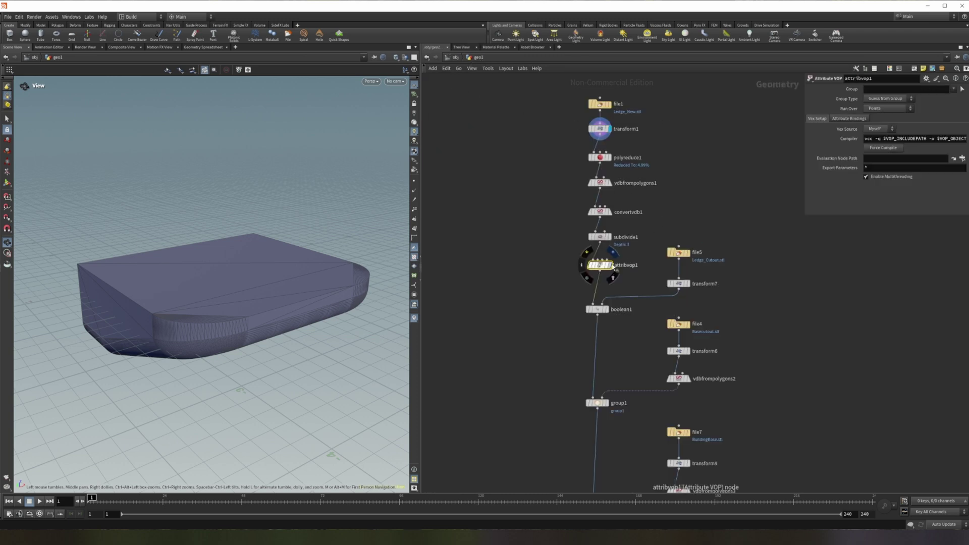
mouse_move(613, 136)
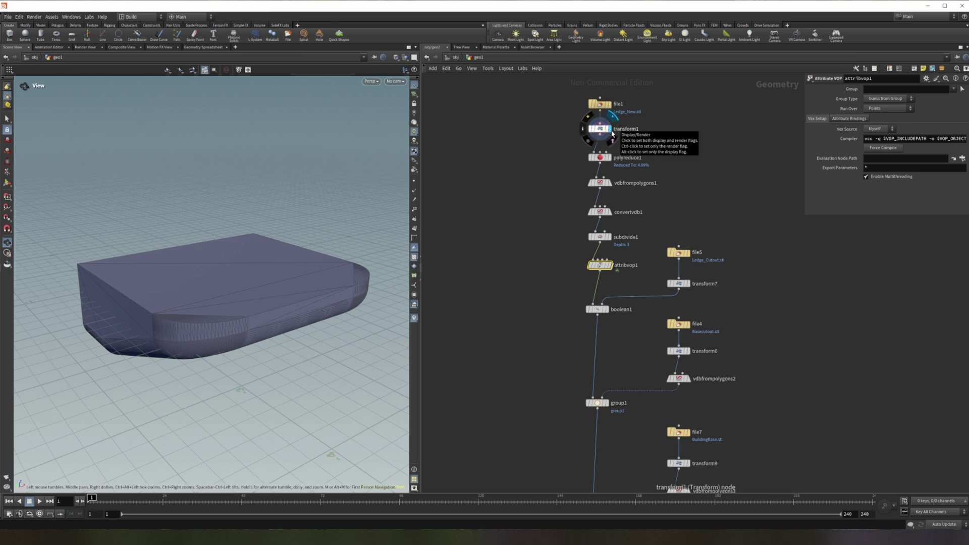
click(612, 133)
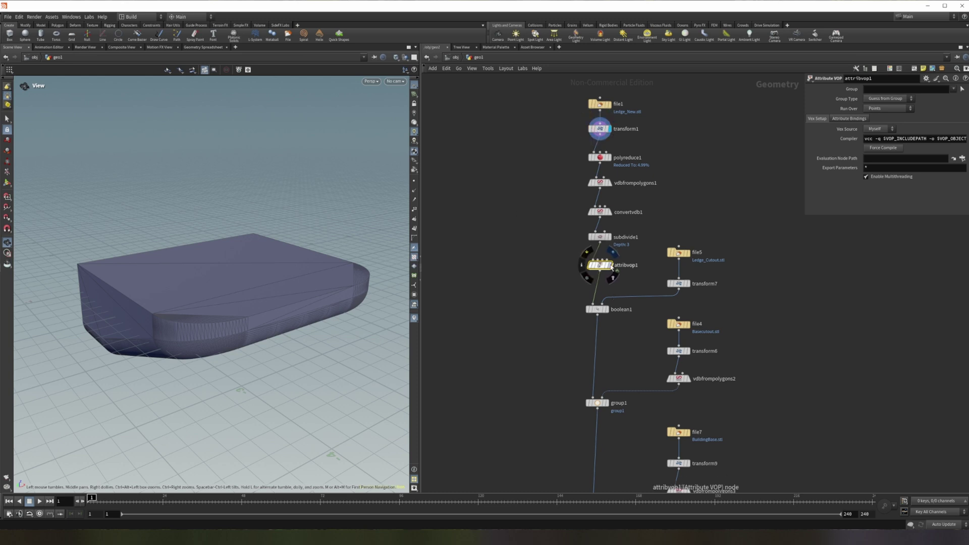
click(609, 265)
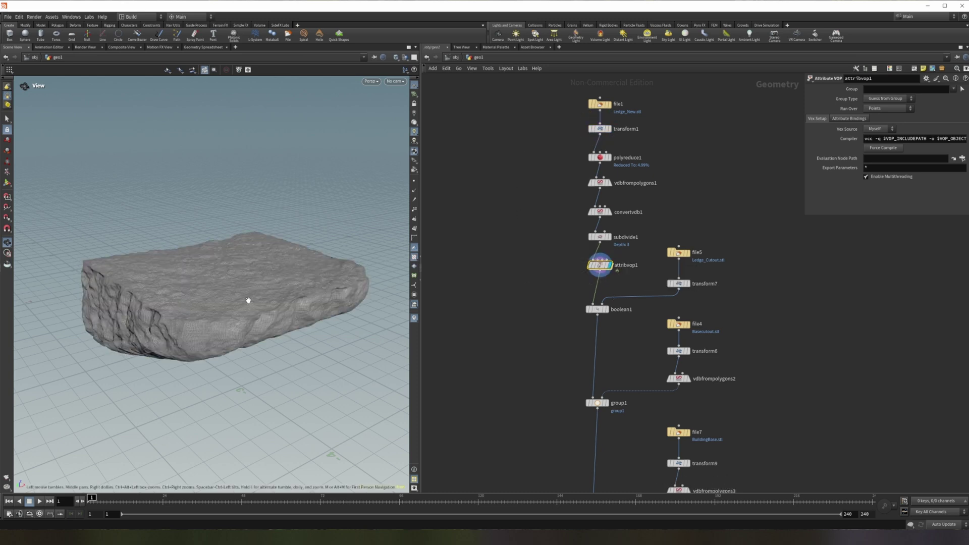
scroll(252, 303, up, 3)
drag(206, 320, 210, 294)
Dive inside attribvop1 and frame its VEX network from geometryvopglobal1
mouse_move(600, 268)
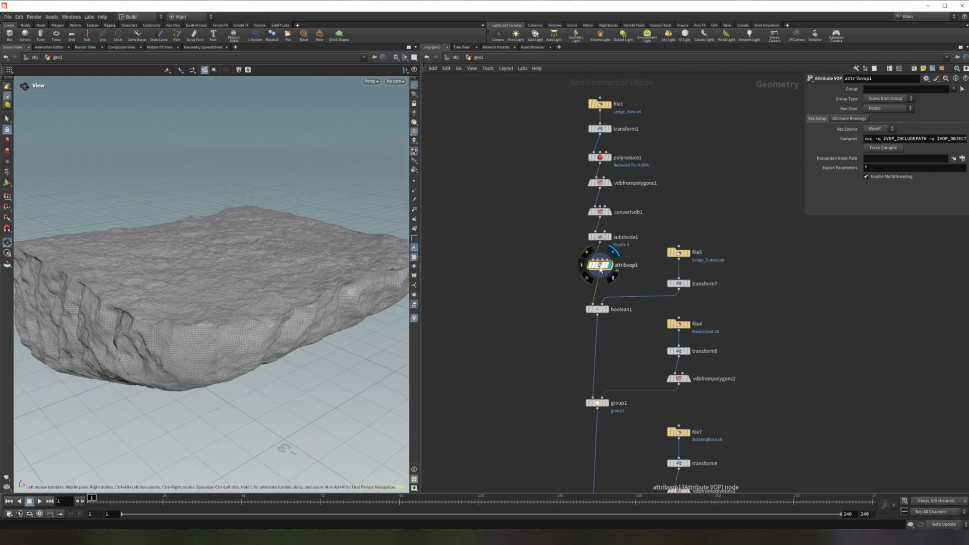
double_click(600, 267)
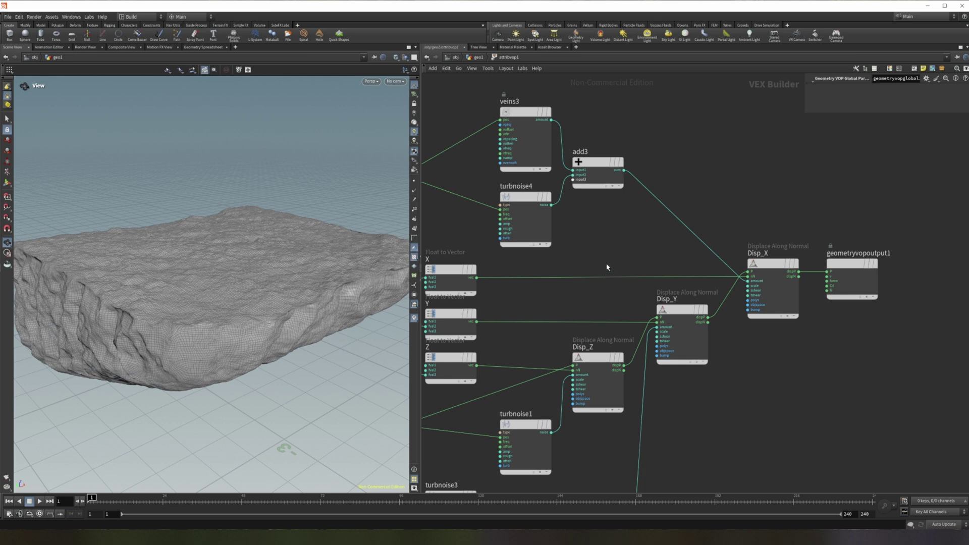
middle_drag(670, 213, 707, 216)
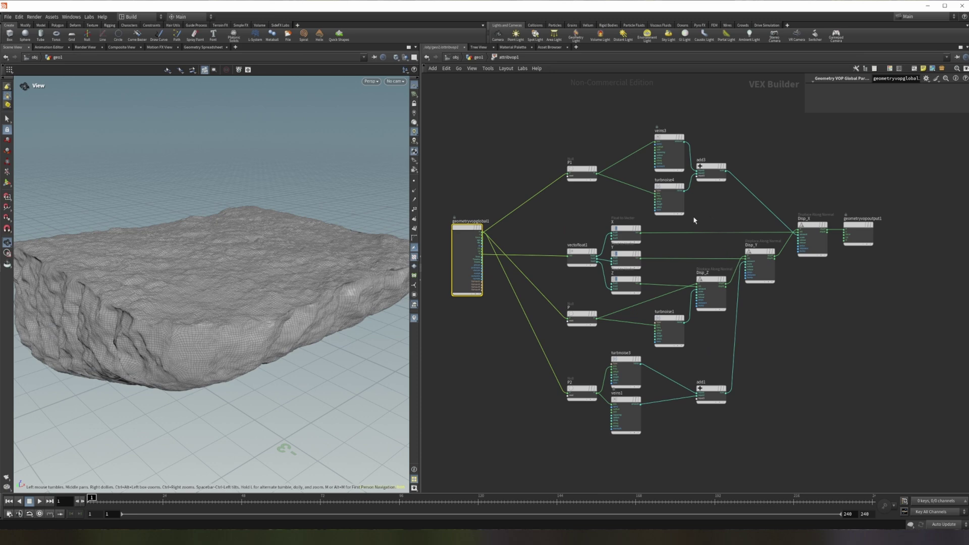
scroll(544, 241, up, 4)
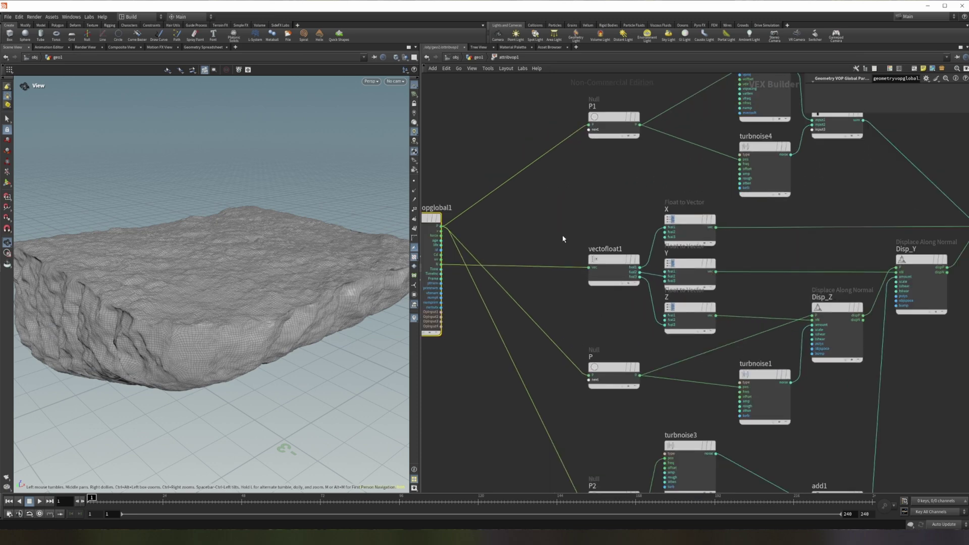
middle_drag(840, 200, 623, 188)
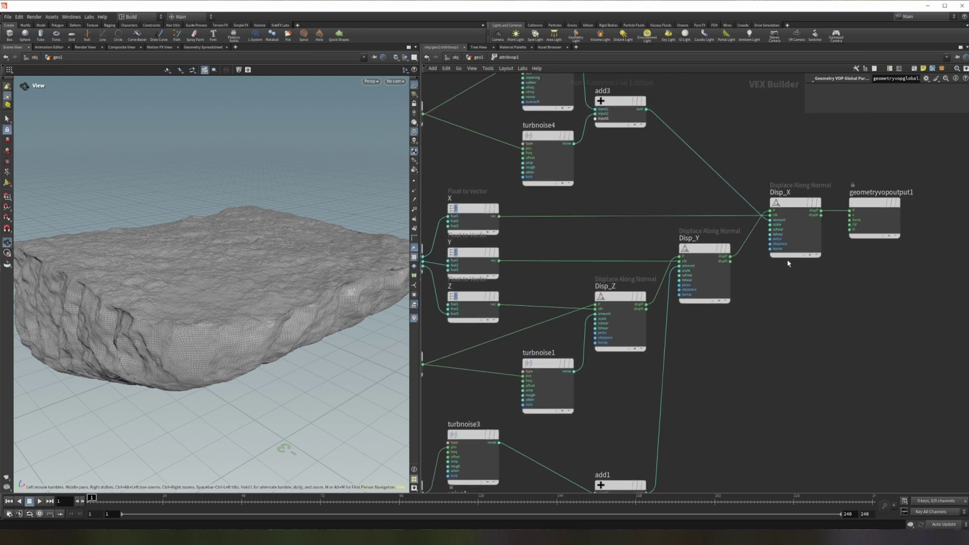
mouse_move(790, 234)
middle_drag(584, 253, 773, 246)
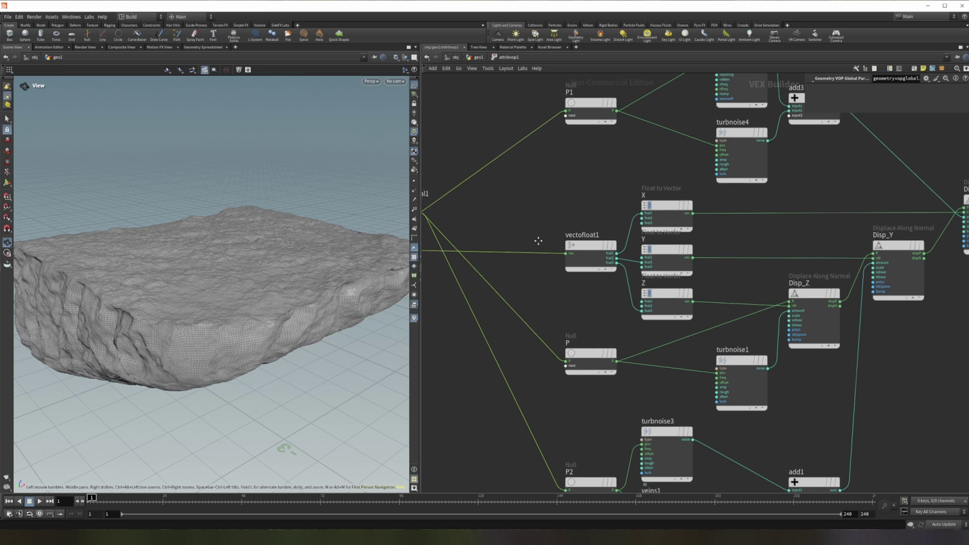
middle_drag(419, 257, 474, 253)
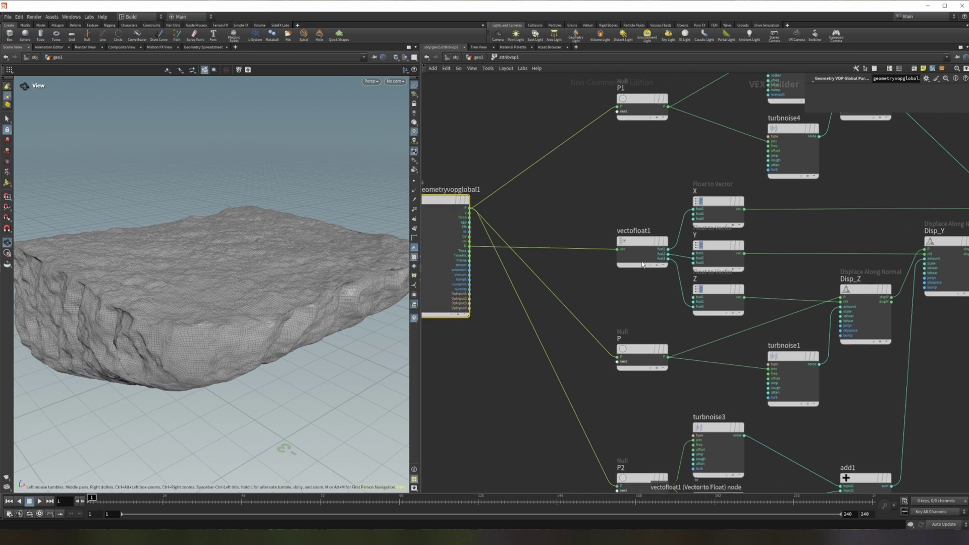
middle_drag(629, 268, 550, 276)
mouse_move(641, 230)
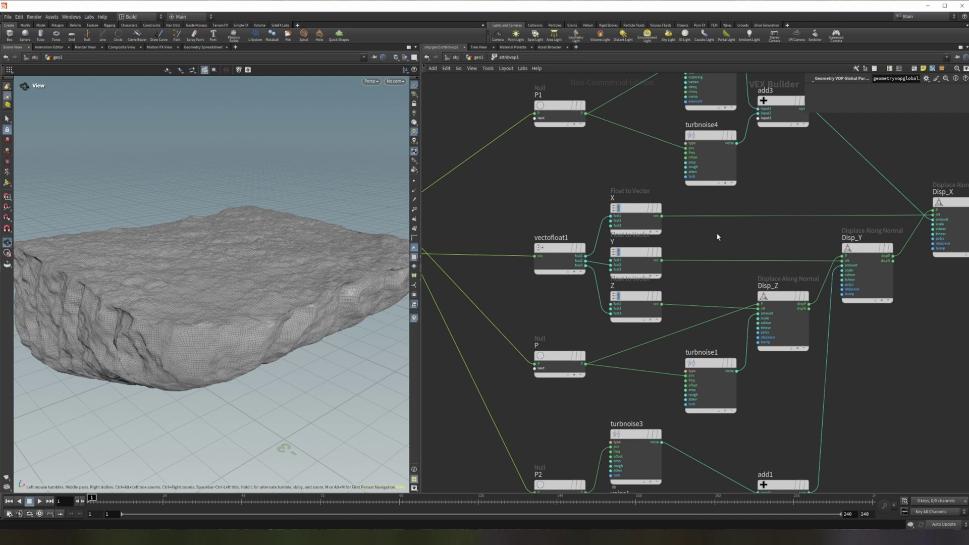
scroll(717, 237, down, 3)
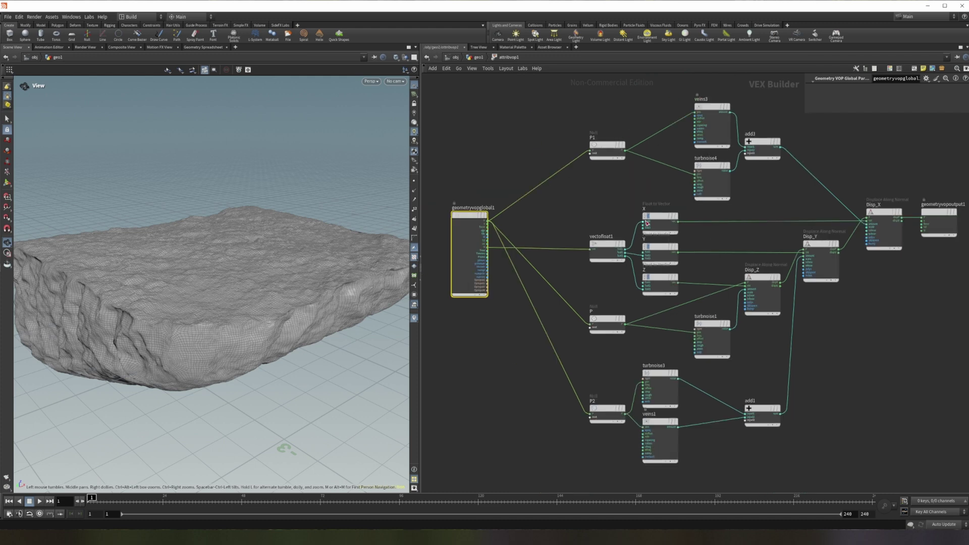
middle_drag(614, 185, 579, 213)
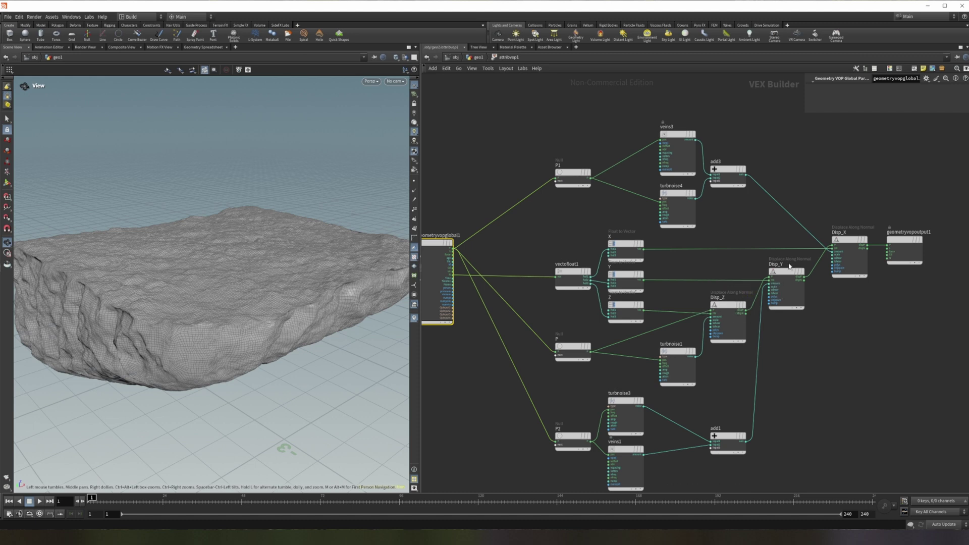
middle_drag(603, 290, 632, 262)
click(631, 277)
key(Delete)
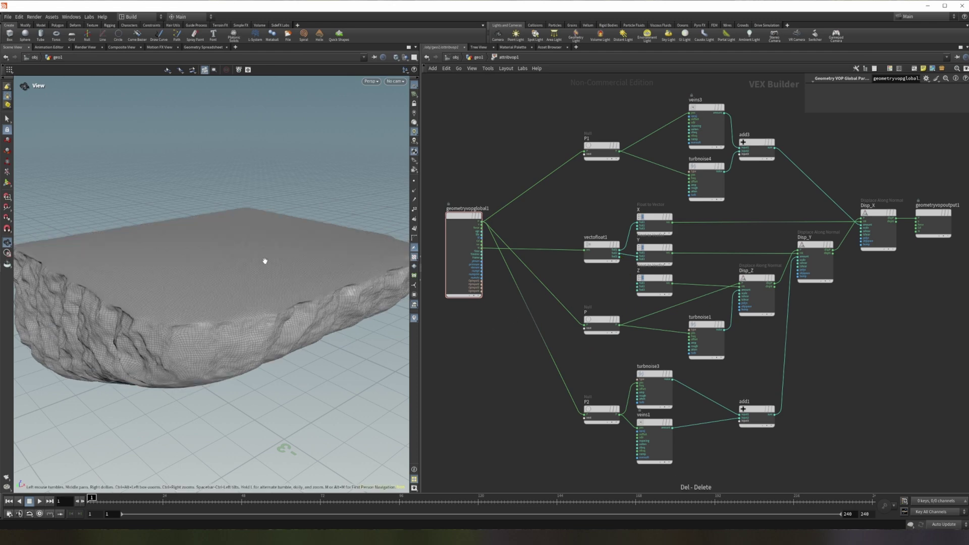
drag(264, 266, 267, 315)
drag(138, 311, 283, 303)
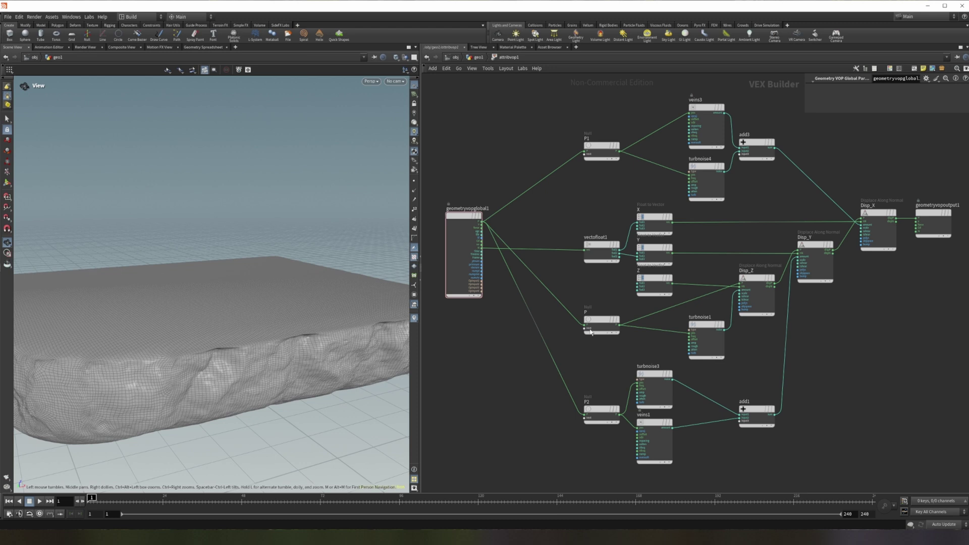
key(ctrl+z)
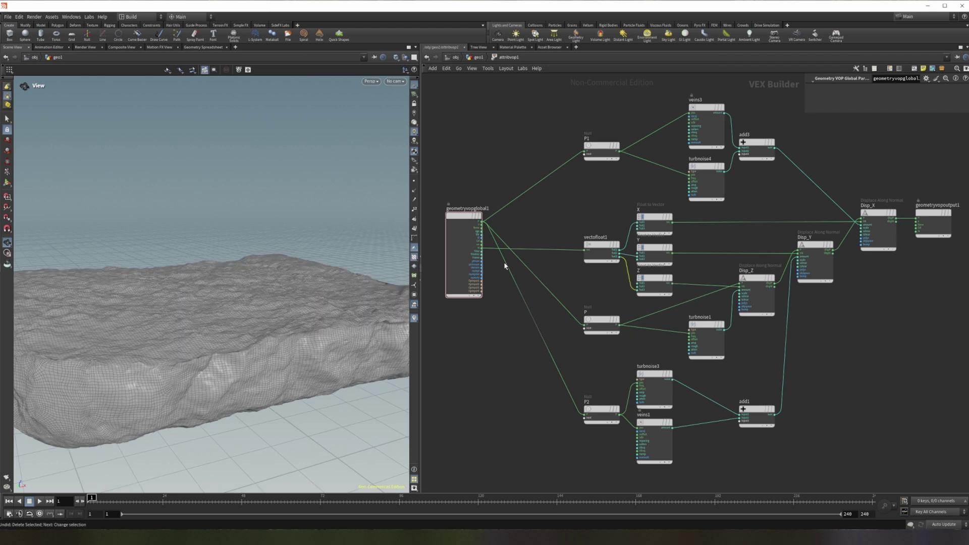
Reframe the rock and keep Sparse Convolution Noise as turbnoise4's noise type
middle_drag(725, 304, 694, 305)
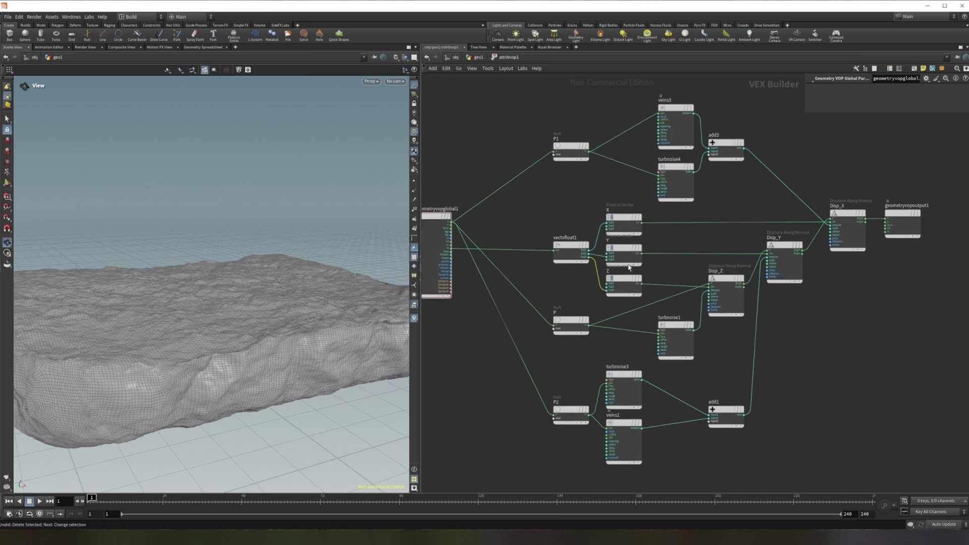
key(h)
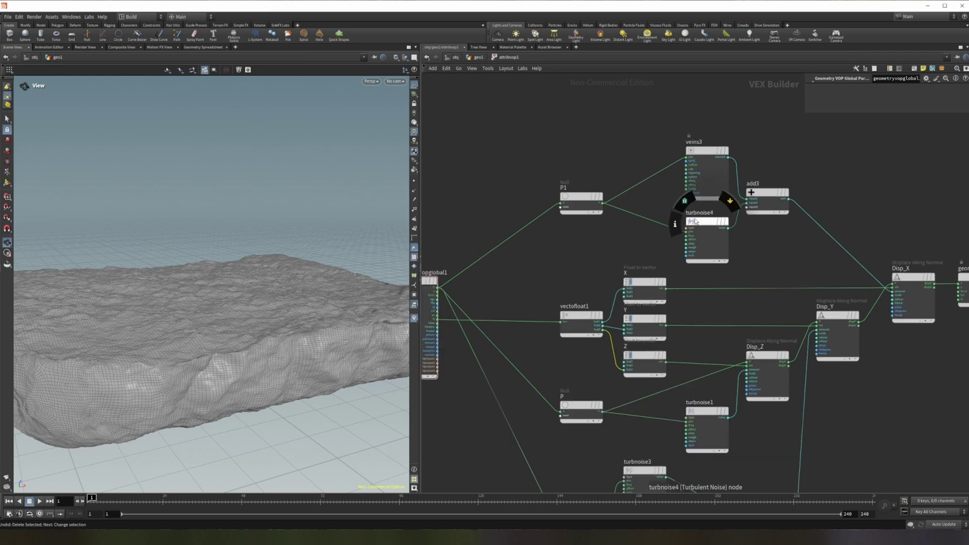
scroll(696, 221, up, 3)
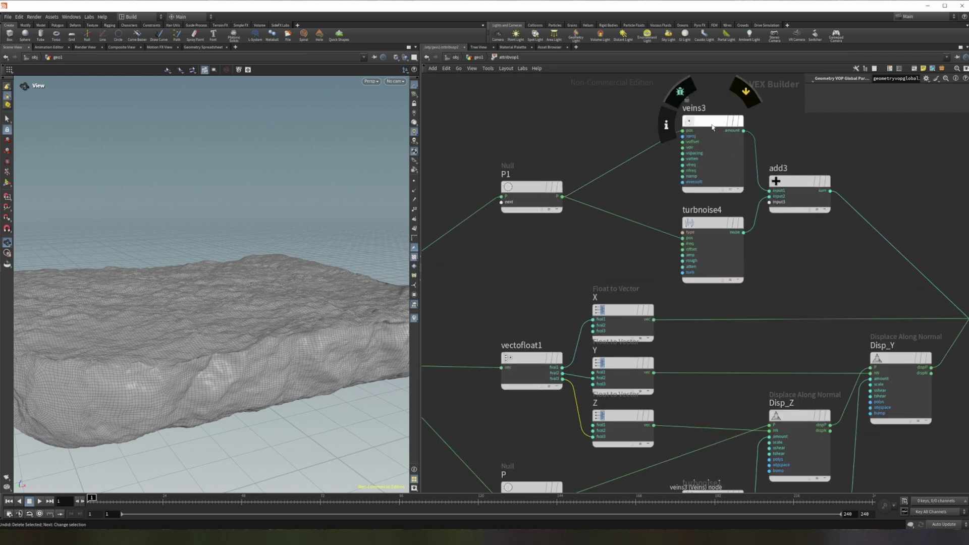
drag(348, 304, 268, 316)
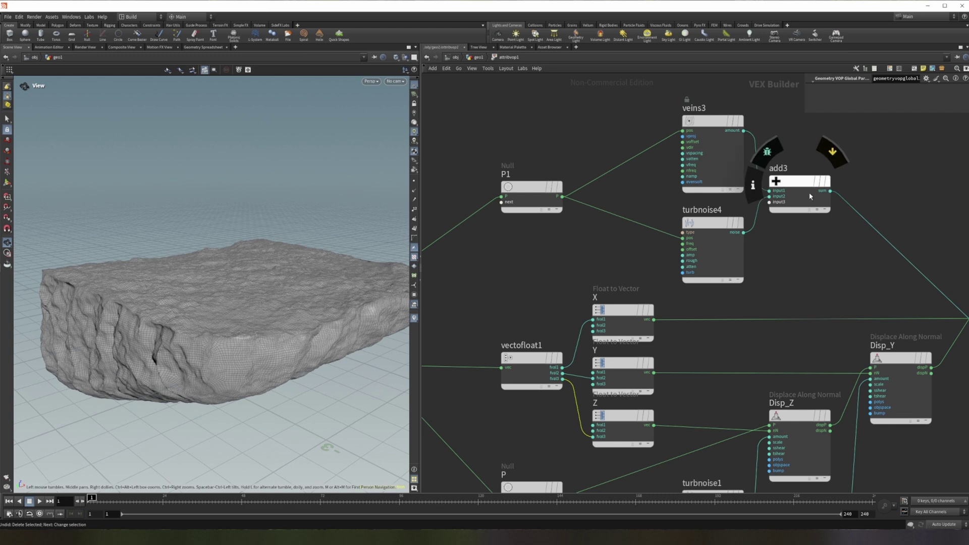
click(713, 225)
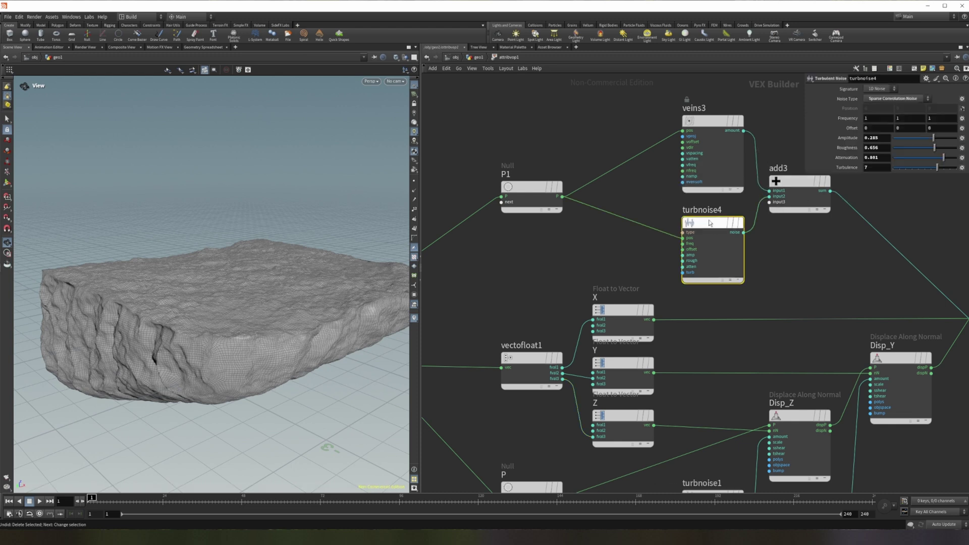
click(898, 100)
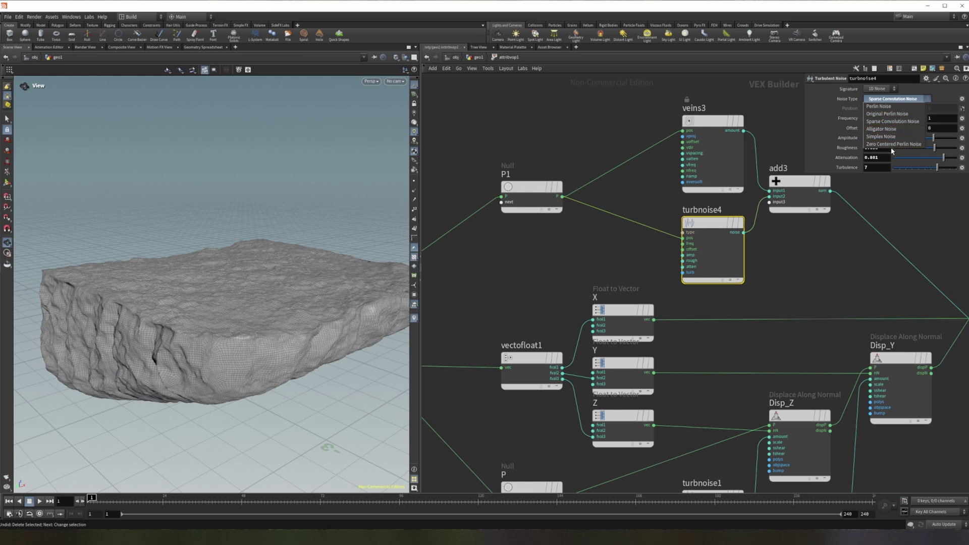
click(892, 150)
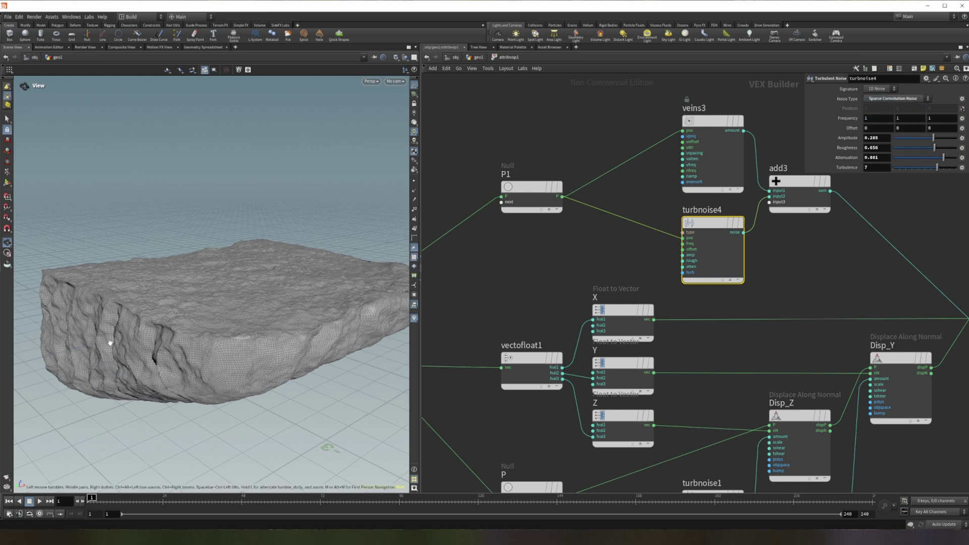
Test veins3 with Vein Frequency 0, then undo to restore the cracks
click(716, 122)
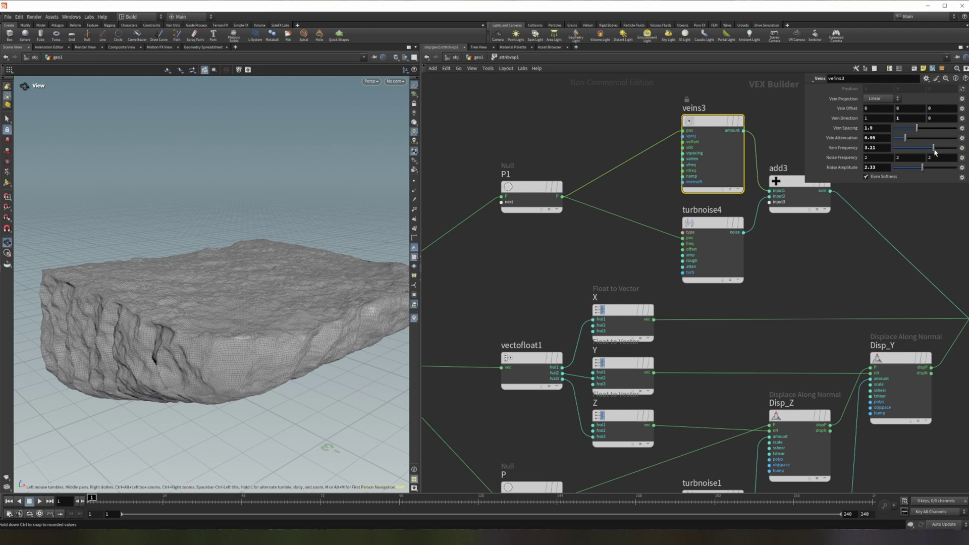
drag(934, 153, 911, 139)
key(ctrl+z)
key(ctrl+z)
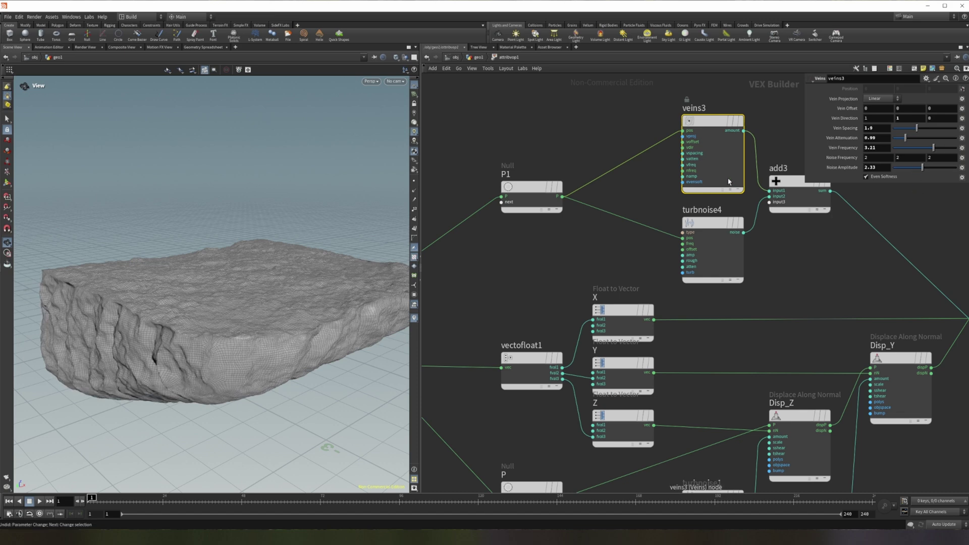
Back in geo1, orbit the rock, then display only transform7's ledge cutout shape
click(477, 57)
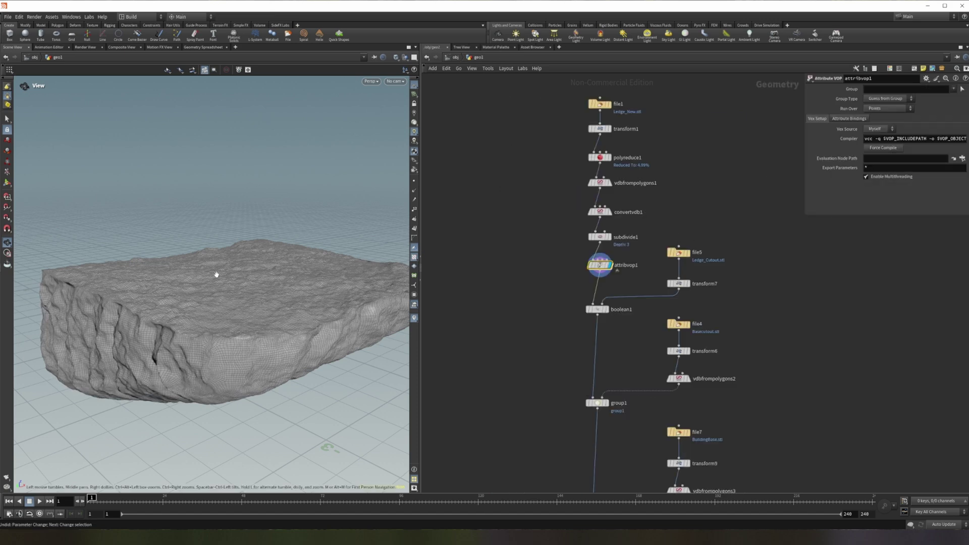
drag(243, 311, 268, 299)
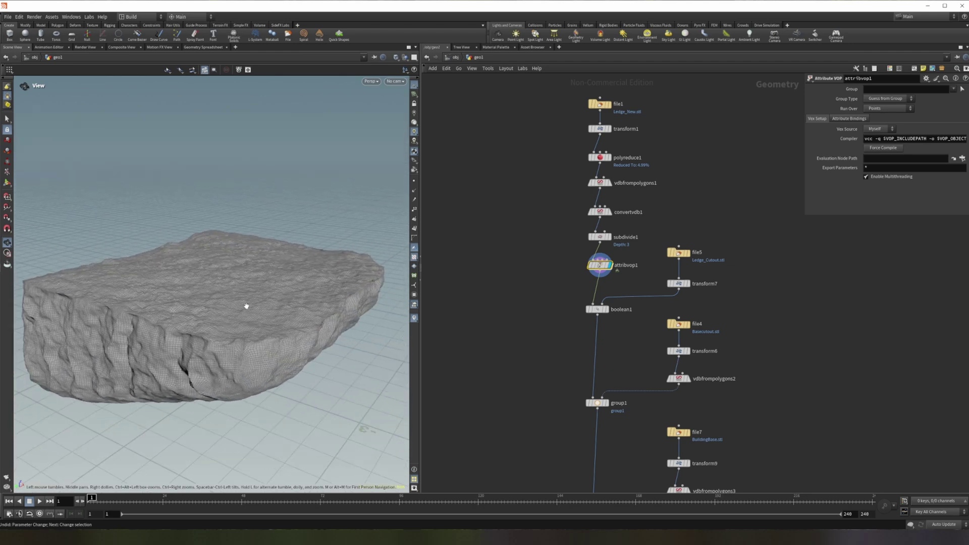
scroll(246, 306, up, 3)
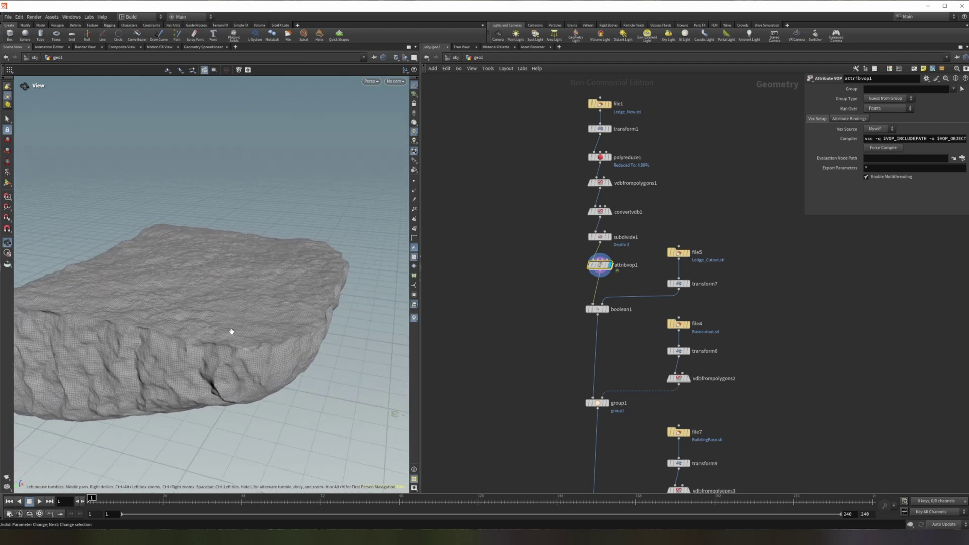
drag(231, 332, 294, 271)
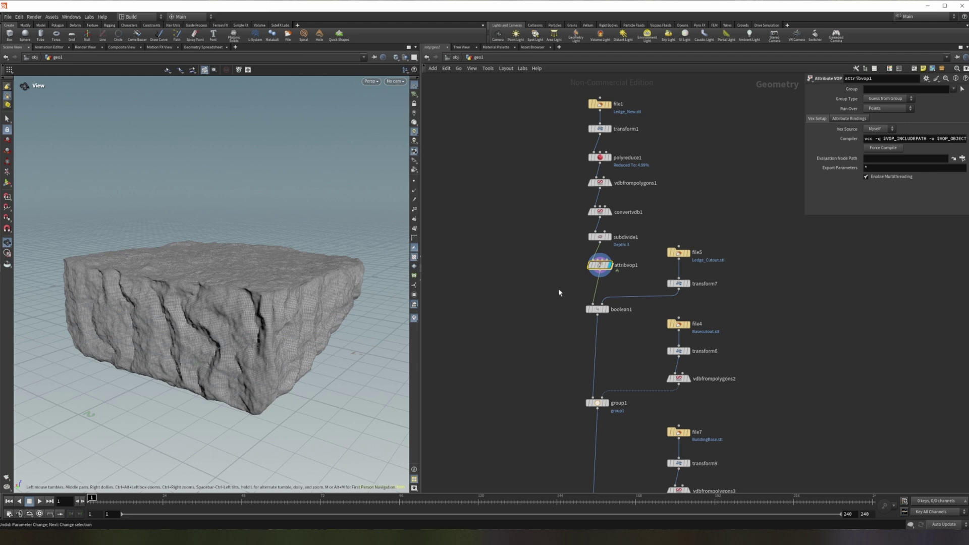
middle_drag(732, 296, 699, 294)
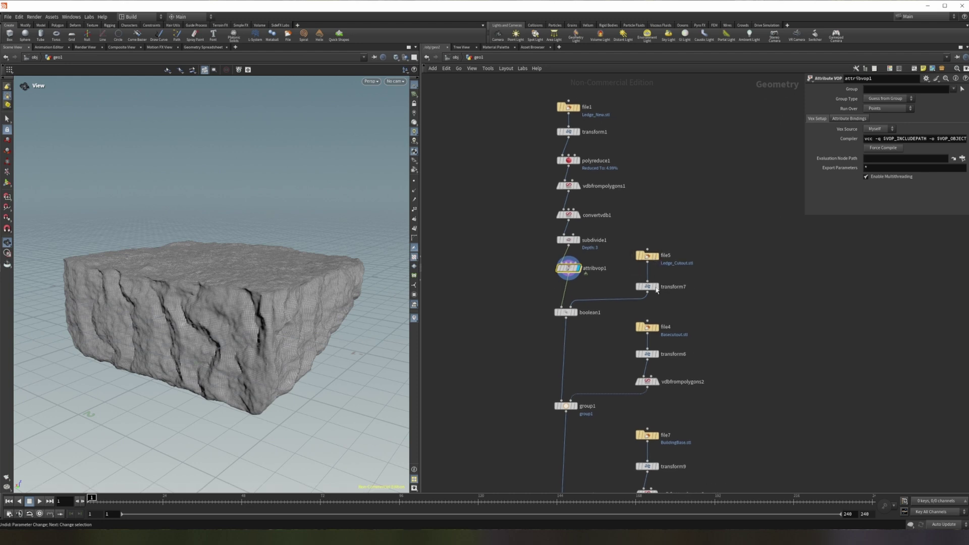
click(655, 287)
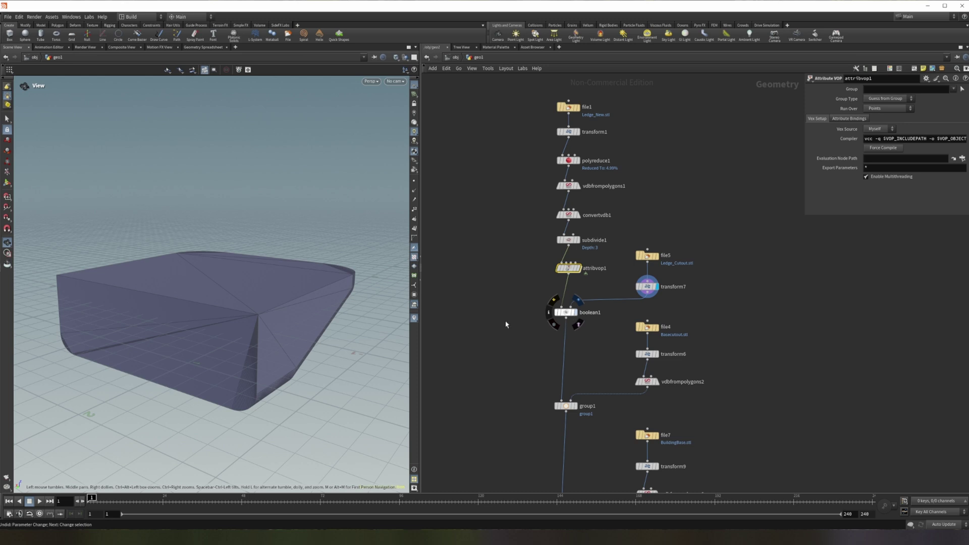
Display boolean1 and orbit to inspect the rock's carved-out hollow side
click(577, 302)
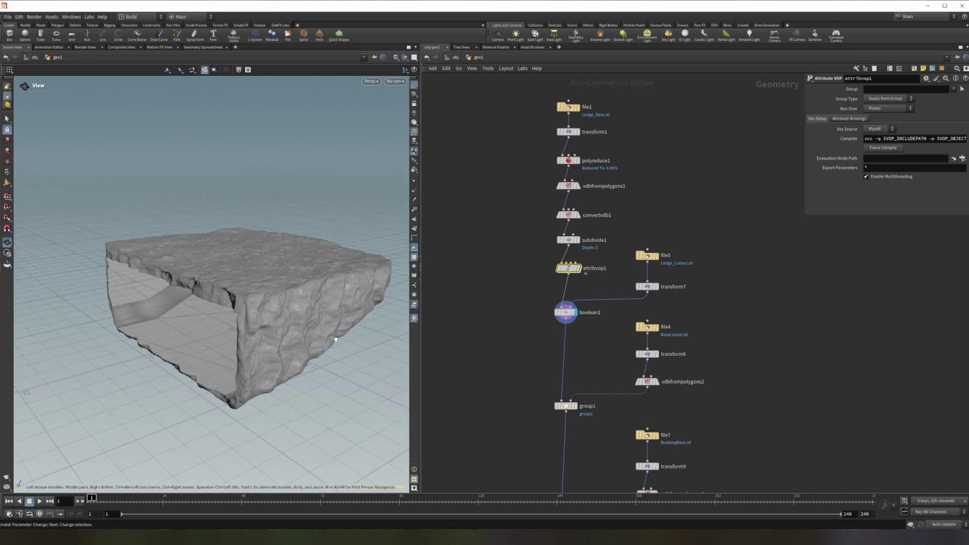
drag(335, 339, 300, 323)
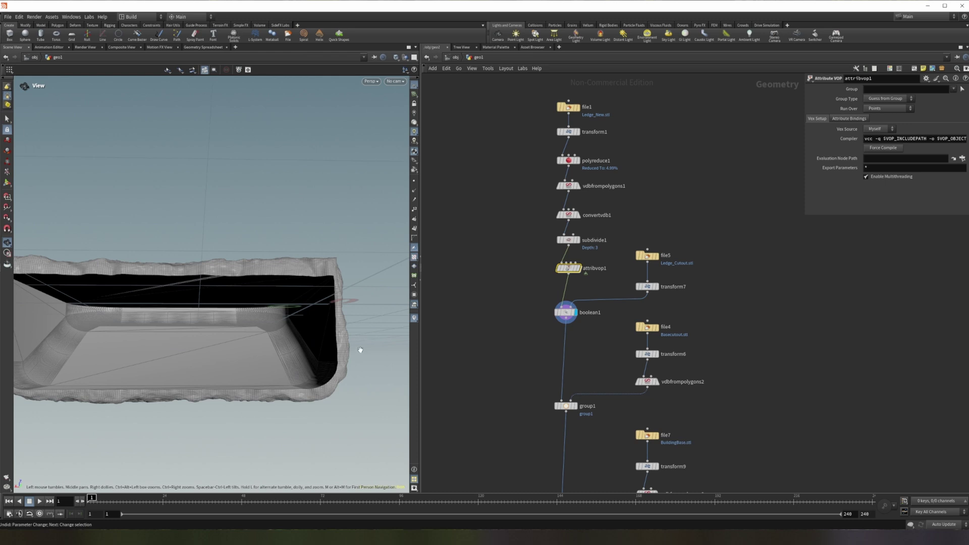
drag(363, 345, 343, 351)
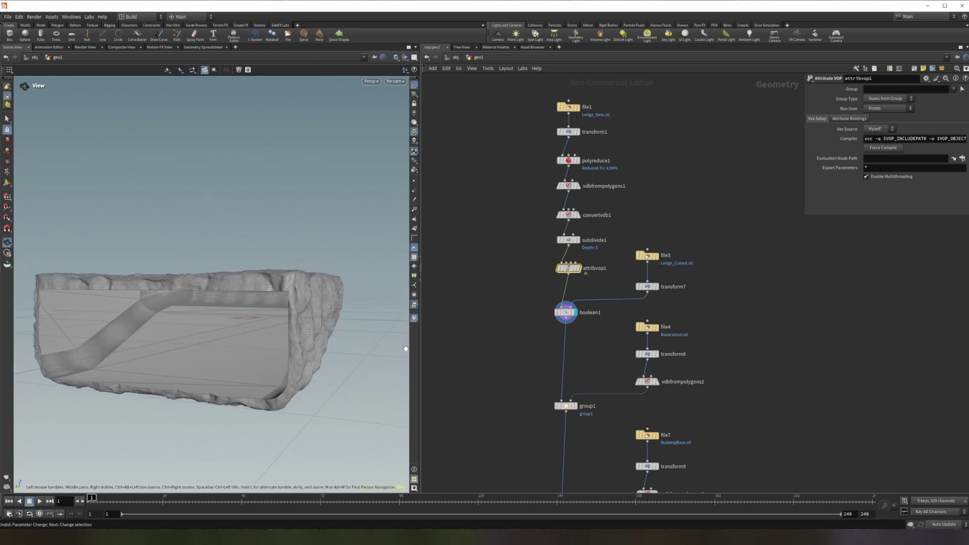
drag(366, 305, 237, 309)
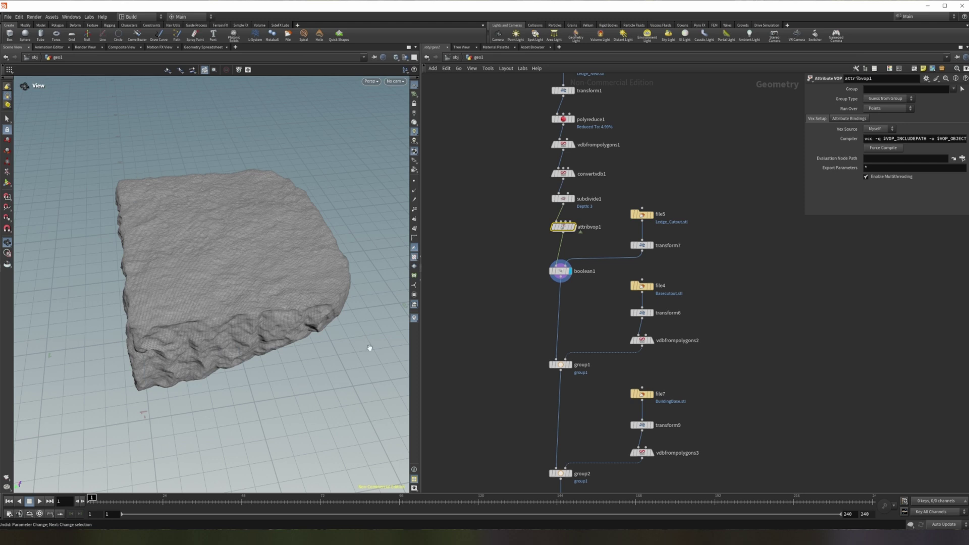
drag(381, 340, 439, 335)
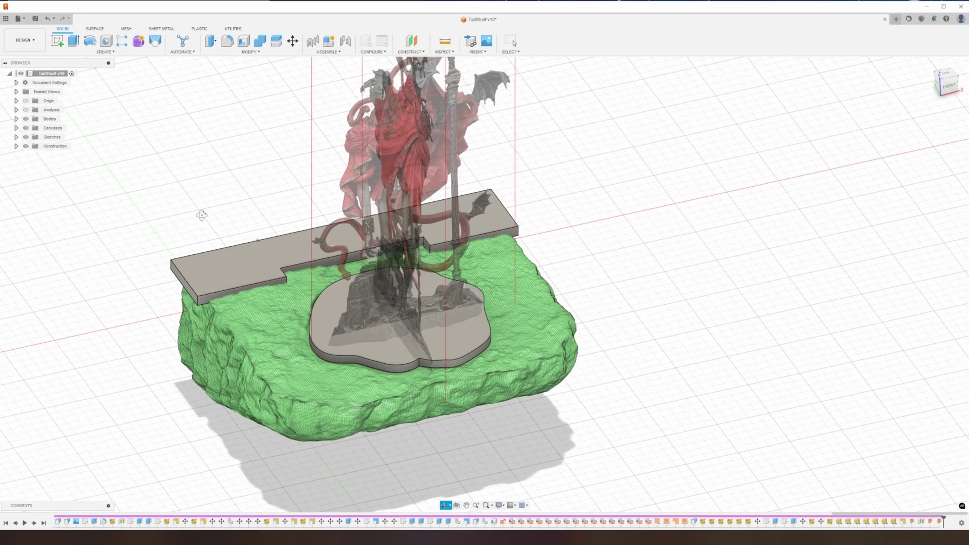
mouse_move(201, 215)
shift+middle_down()
mouse_move(199, 207)
mouse_move(232, 212)
mouse_move(204, 211)
shift+middle_up()
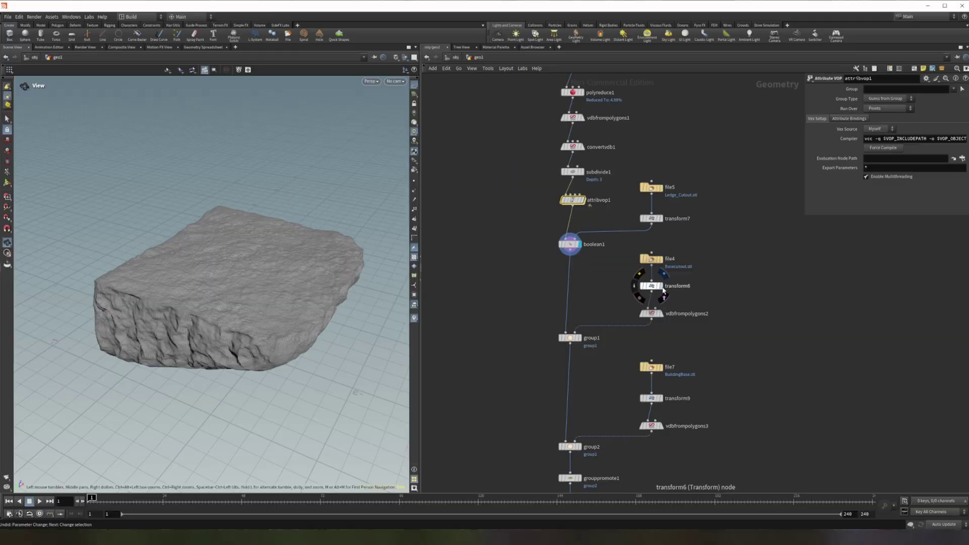
Compare the transform6 base cutout and transform9 building slab against the rock, keeping the base cutout templated
click(662, 275)
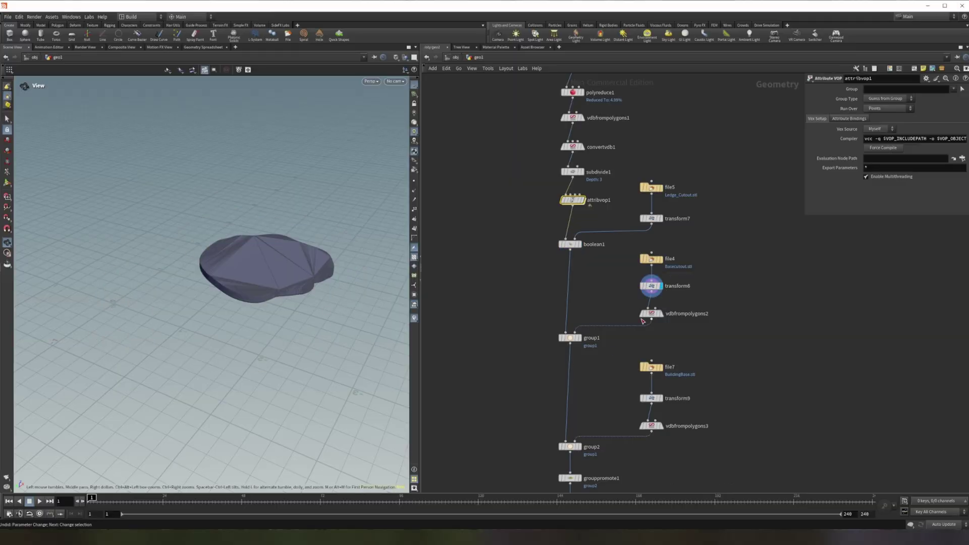
click(660, 398)
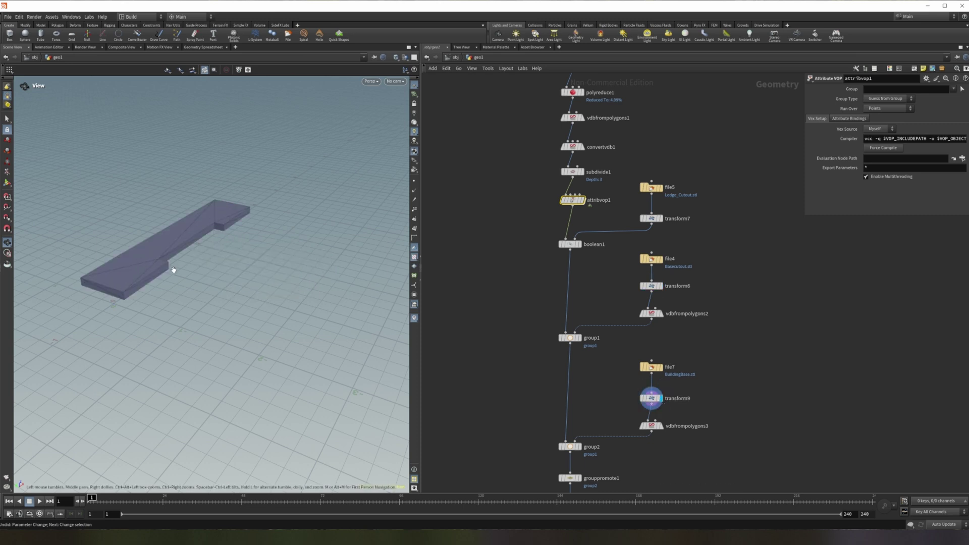
click(579, 244)
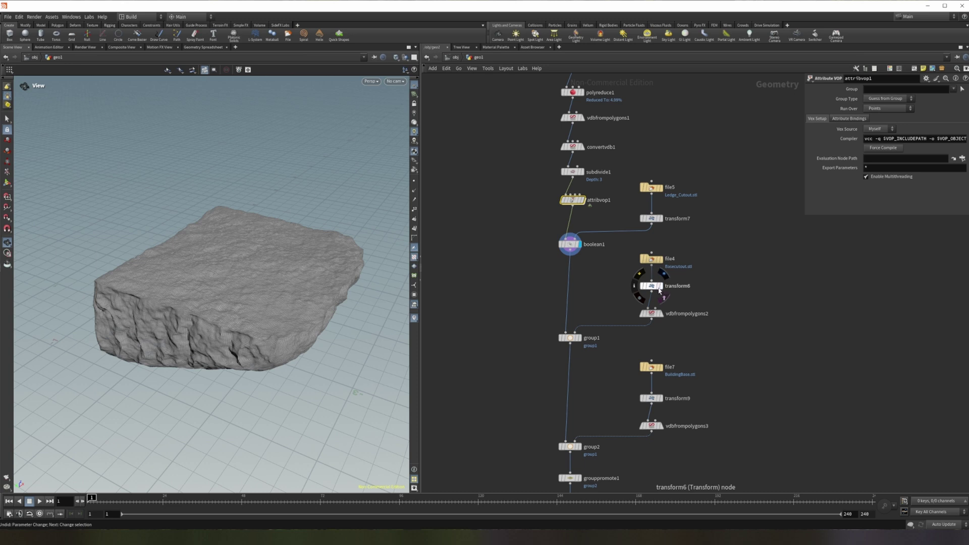
click(662, 296)
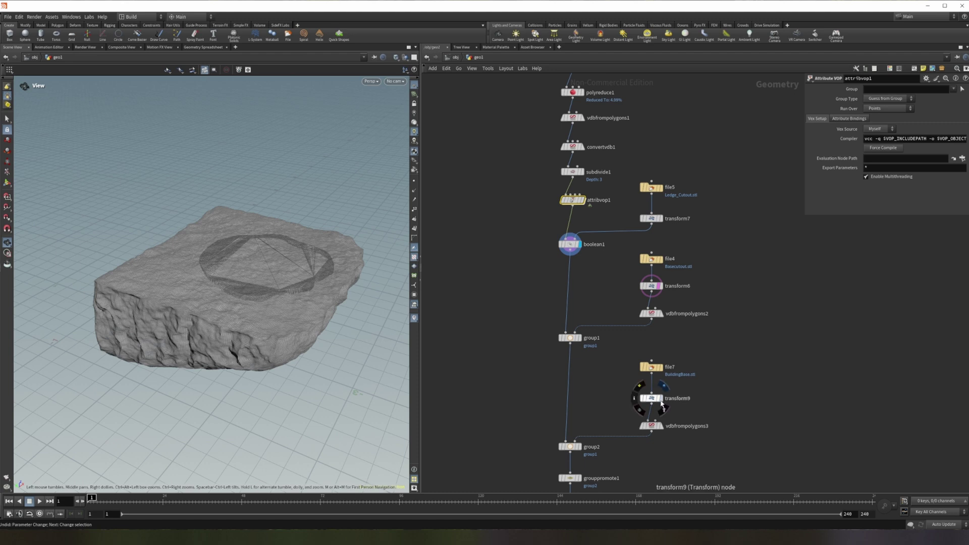
click(662, 408)
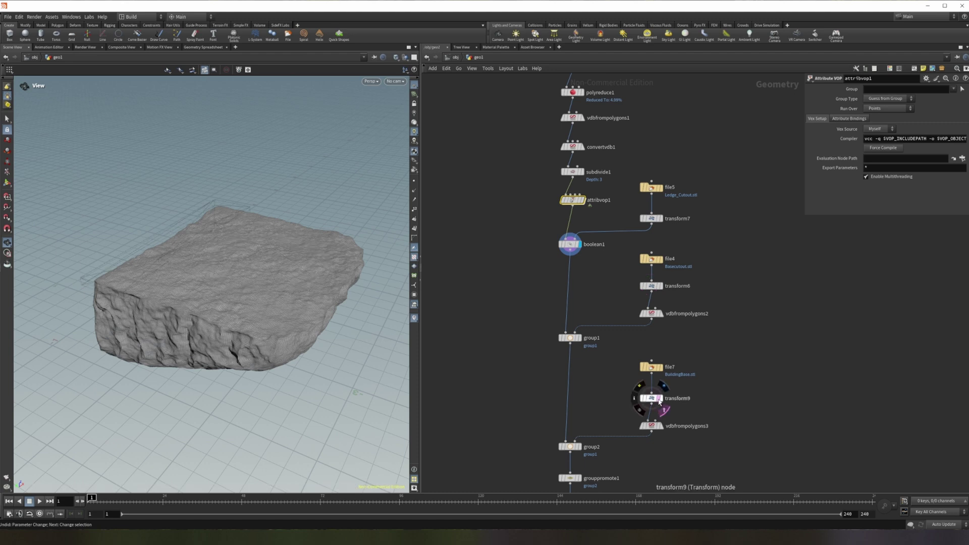
key(ctrl+z)
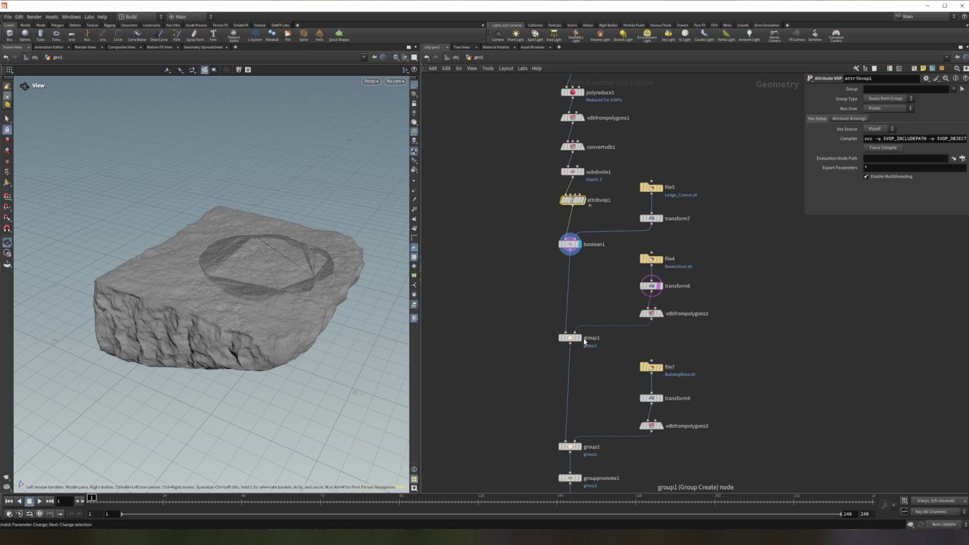
Display group1, then group2, and zoom in on both orange footprint patches
mouse_move(581, 342)
click(582, 341)
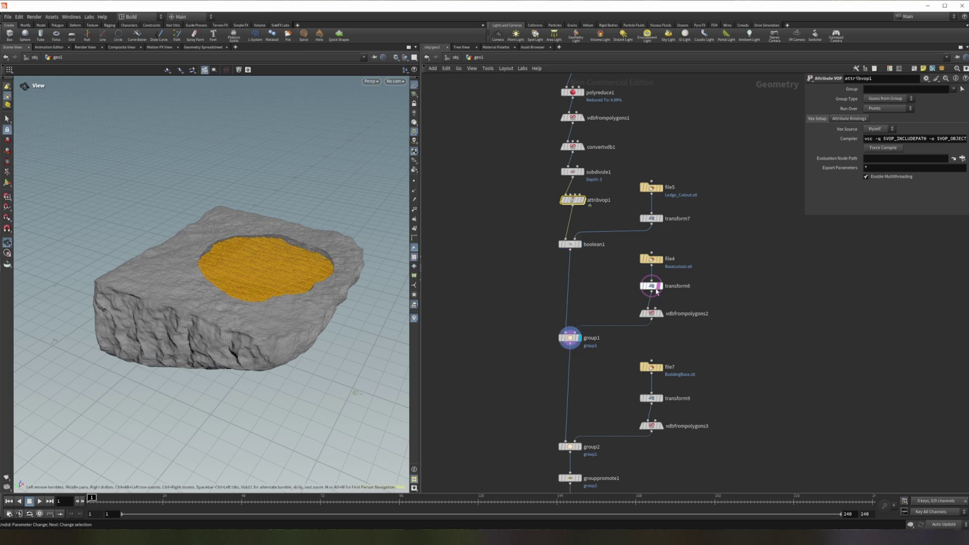
scroll(274, 275, up, 3)
scroll(274, 274, up, 6)
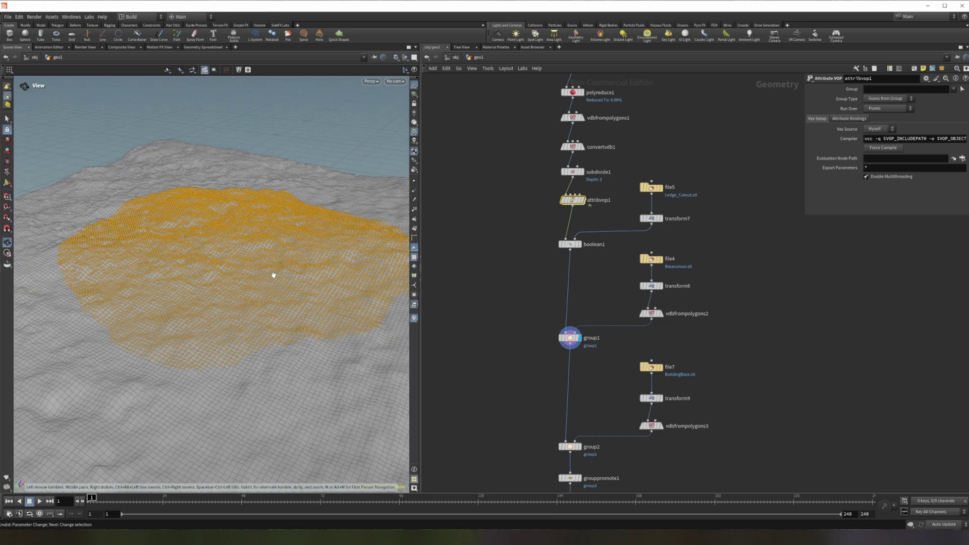
scroll(244, 295, down, 8)
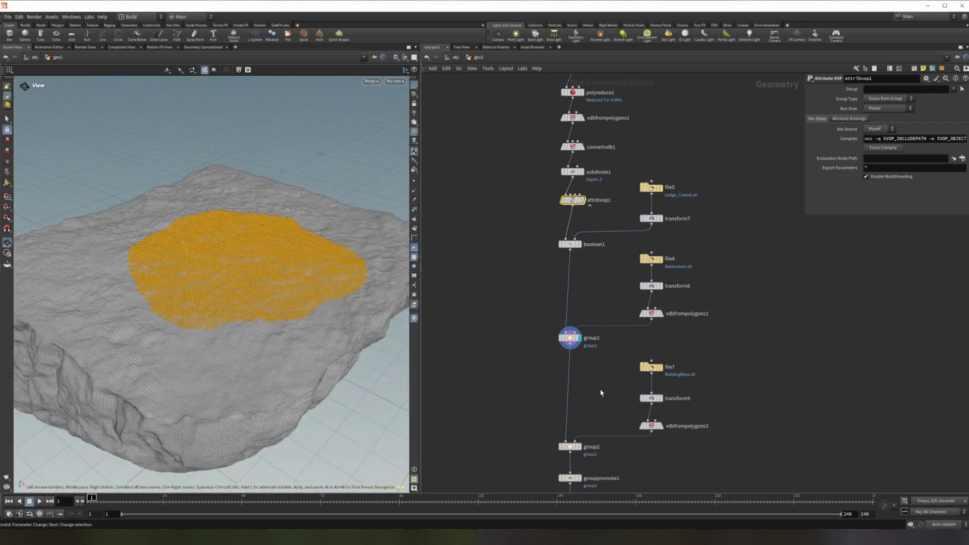
middle_drag(601, 389, 598, 250)
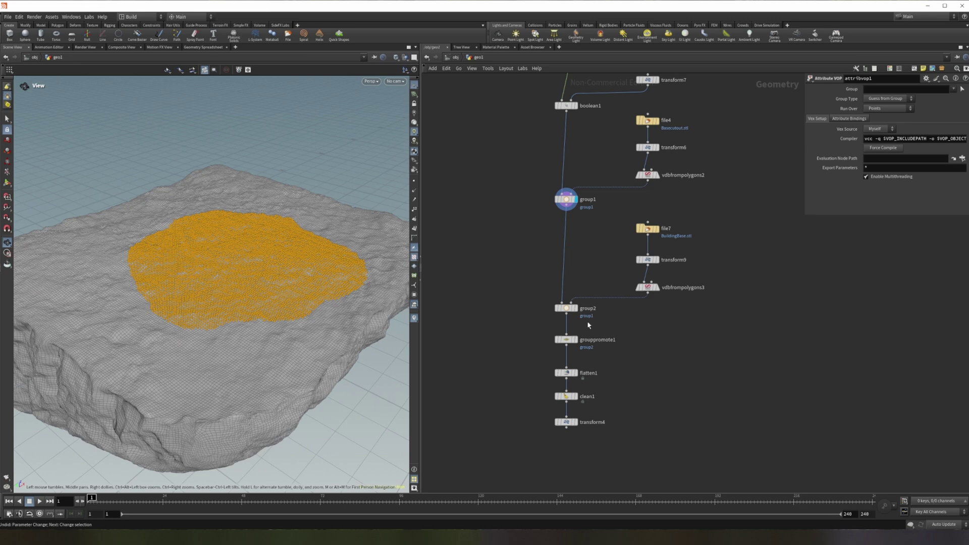
click(577, 309)
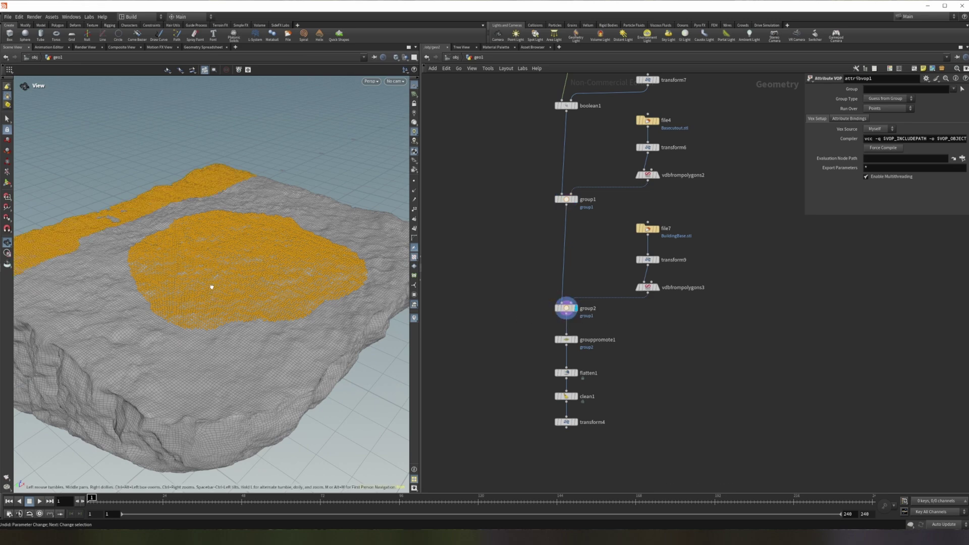
drag(212, 284, 309, 261)
mouse_move(566, 341)
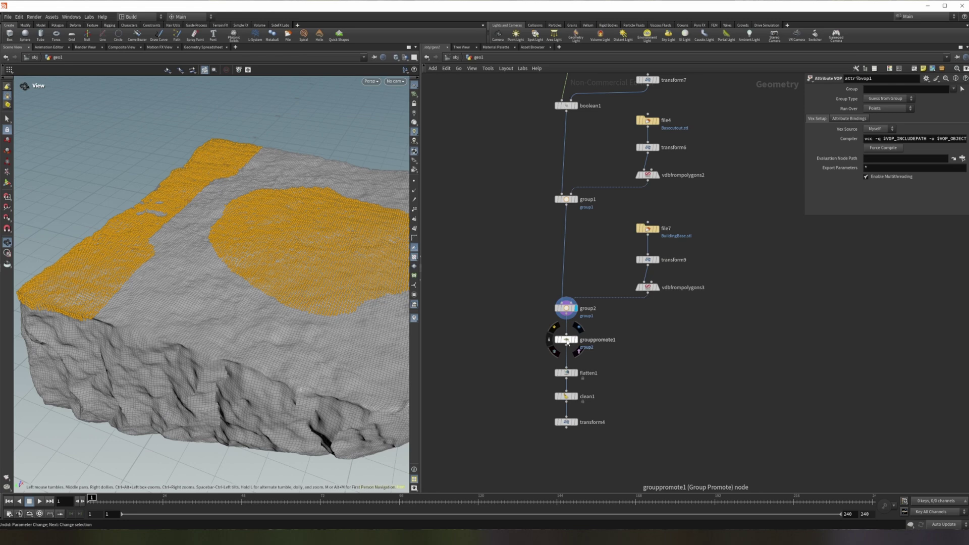
Display grouppromote1's output and pan across its orange oval top patch and edge strip
click(566, 339)
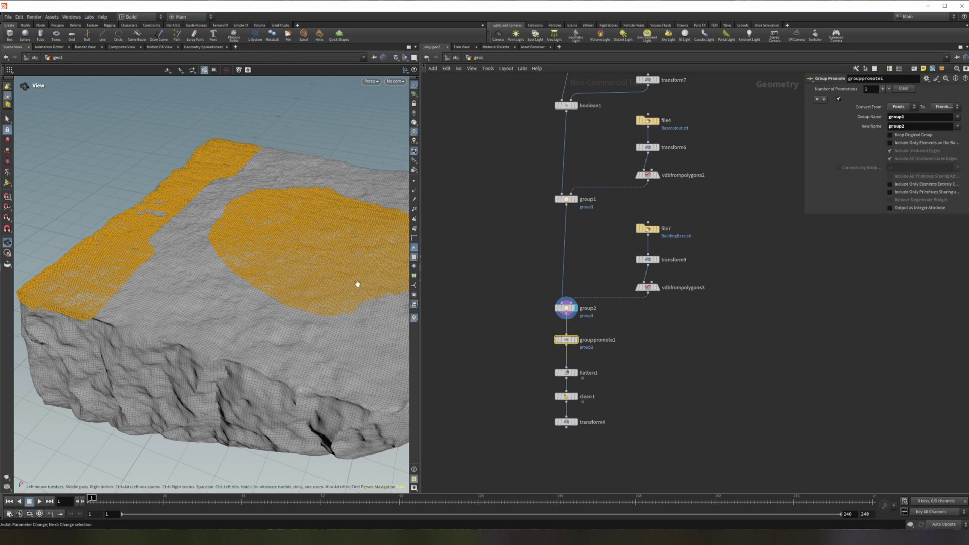
drag(363, 270, 279, 281)
scroll(285, 283, up, 8)
scroll(281, 285, down, 10)
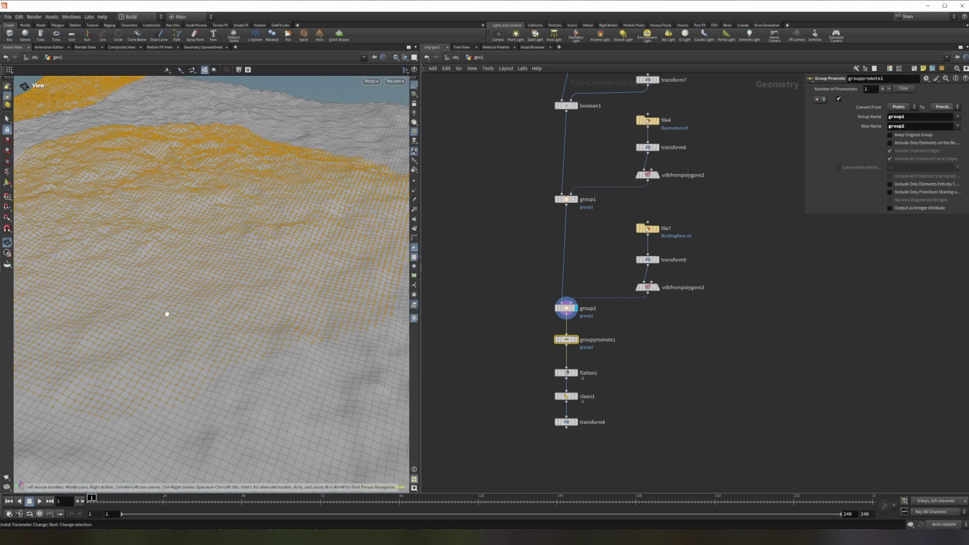
mouse_move(579, 344)
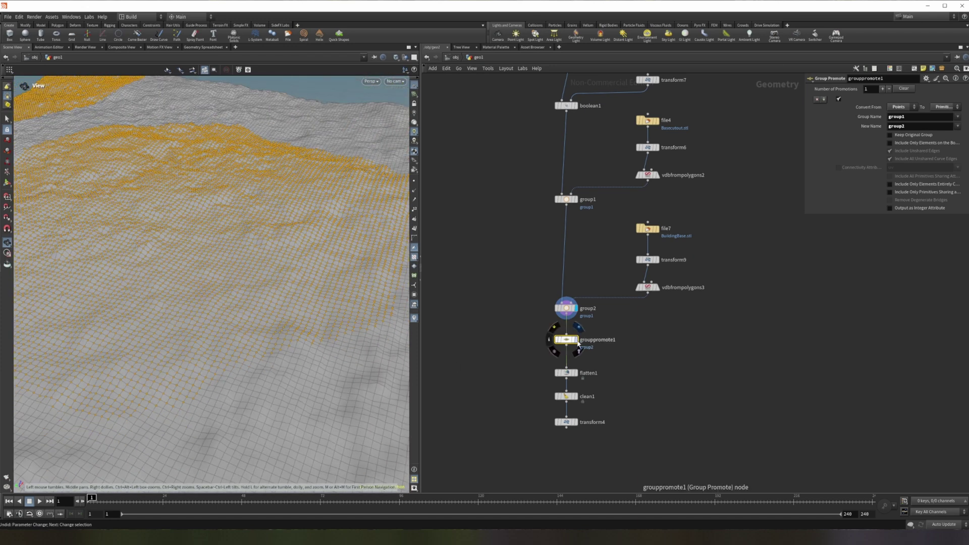
click(579, 344)
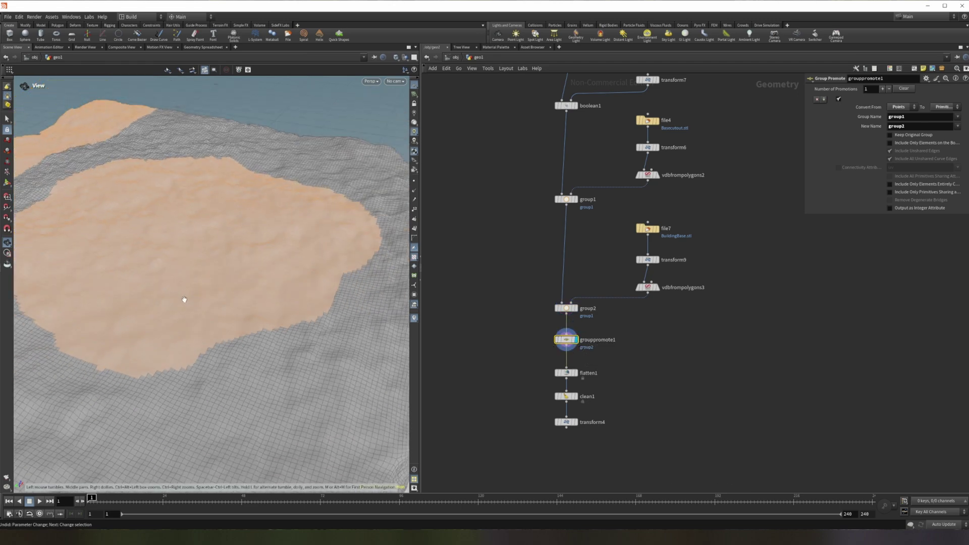
scroll(184, 296, down, 5)
middle_drag(169, 286, 333, 281)
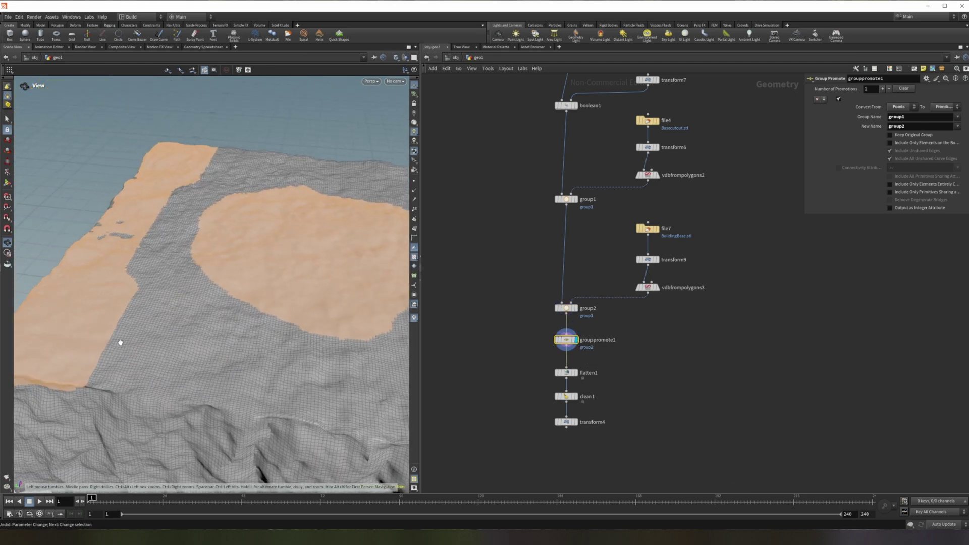
mouse_move(578, 376)
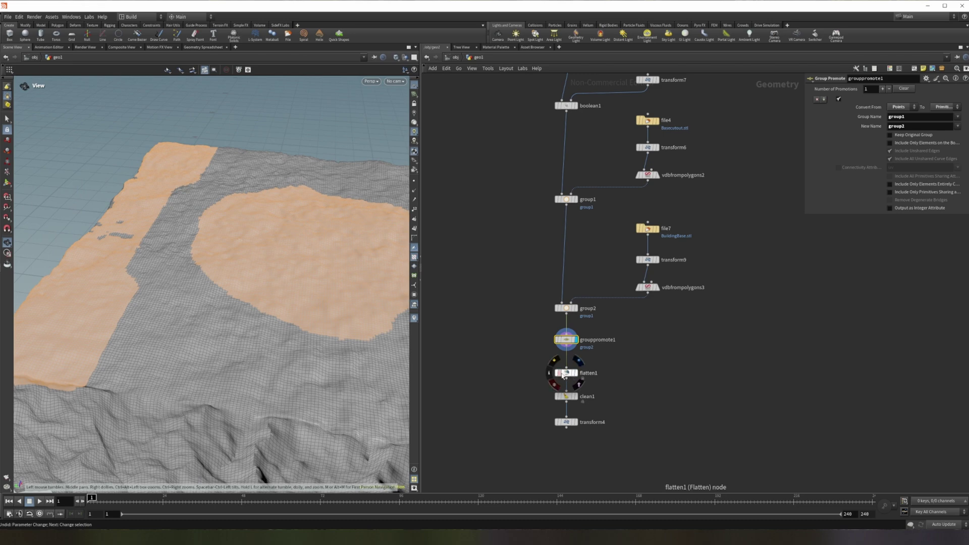
Step the display through flatten1 and clean1 to transform4, then frame the plain grey rock slab
click(576, 376)
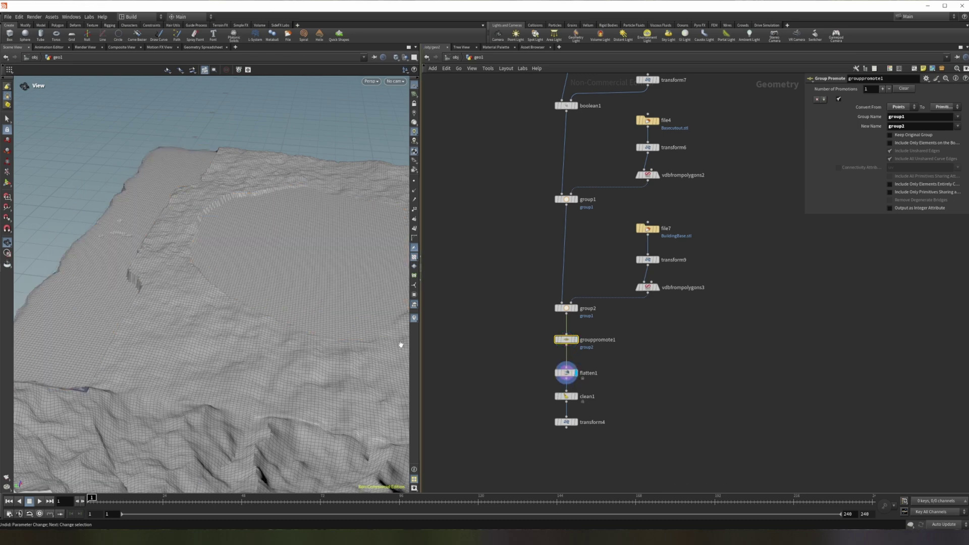
mouse_move(364, 329)
mouse_down()
mouse_move(275, 281)
mouse_move(293, 303)
mouse_move(353, 323)
mouse_up()
scroll(275, 281, up, 3)
mouse_move(575, 398)
click(576, 399)
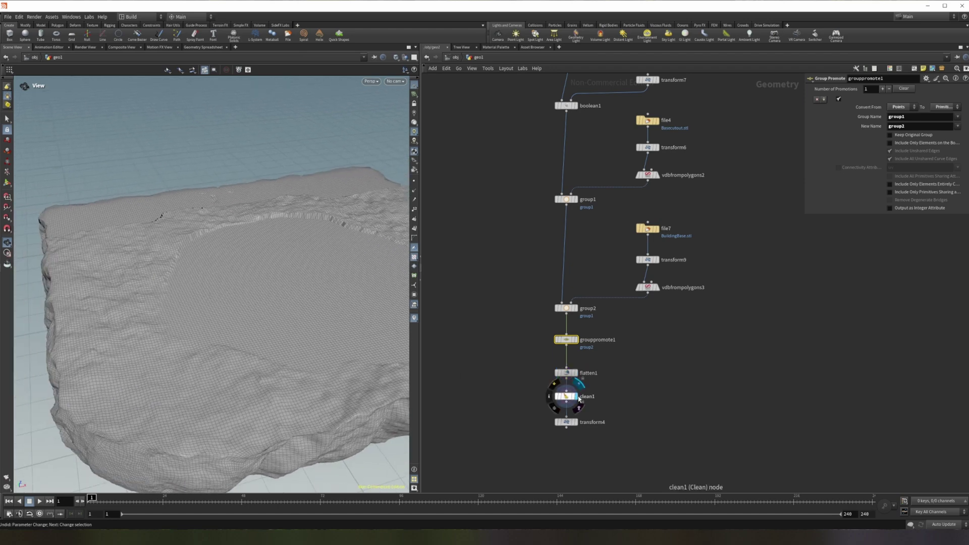
scroll(255, 357, down, 4)
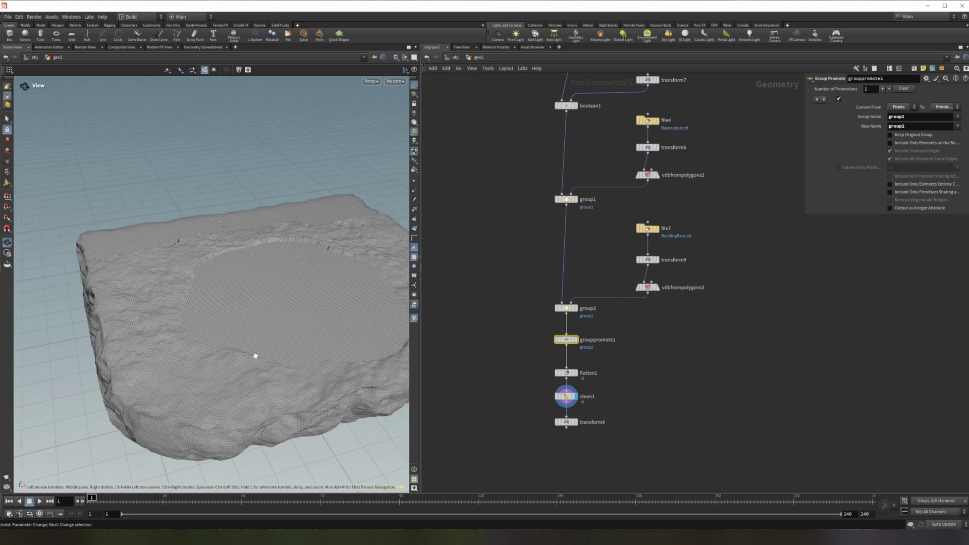
mouse_move(573, 425)
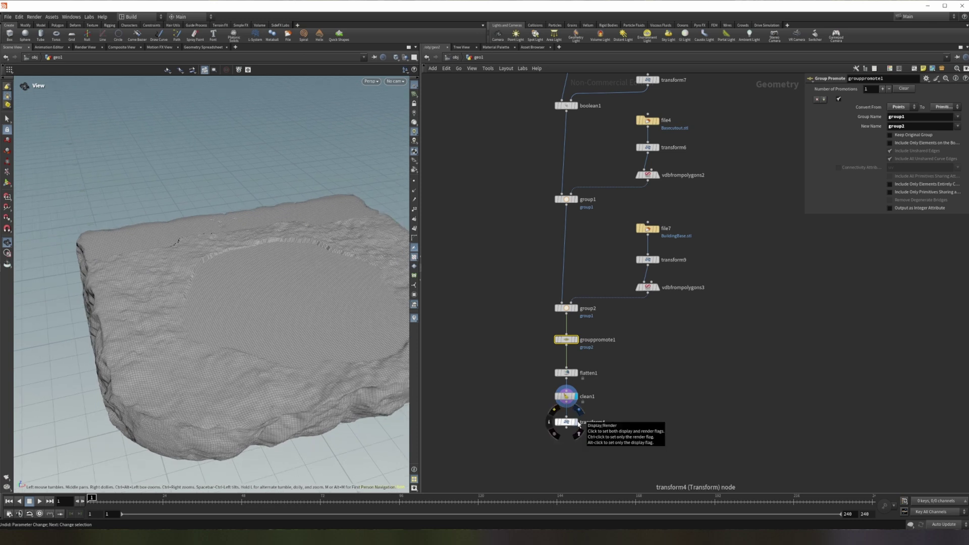
click(579, 425)
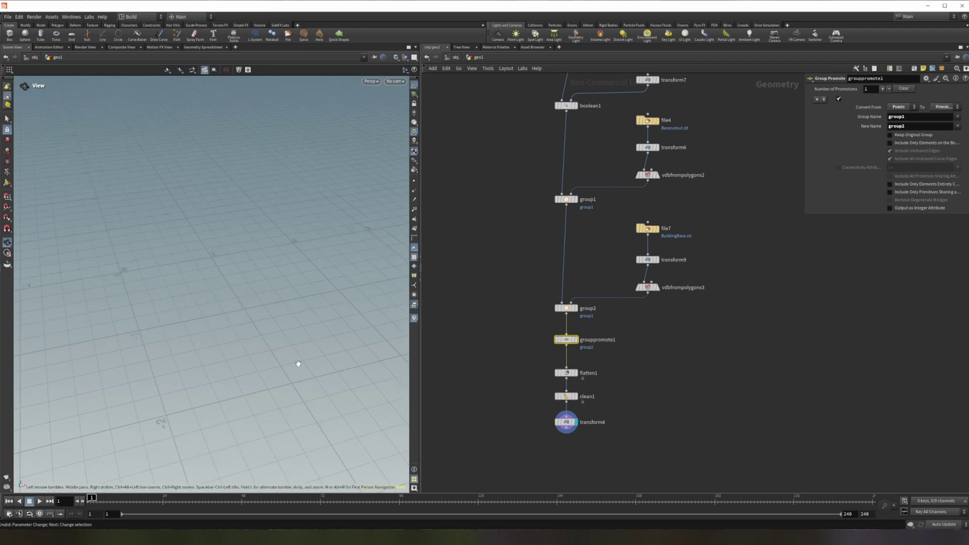
scroll(298, 368, up, 5)
scroll(299, 371, down, 4)
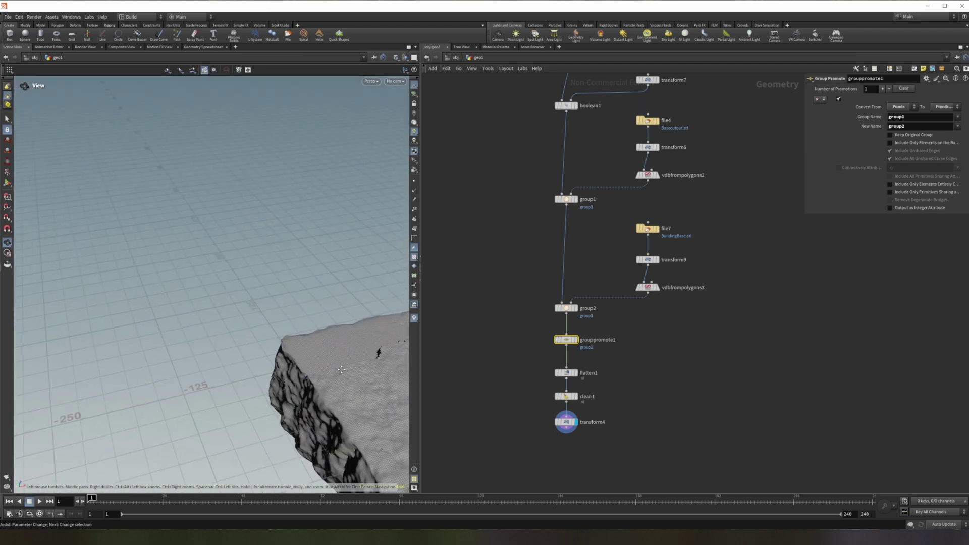
key(h)
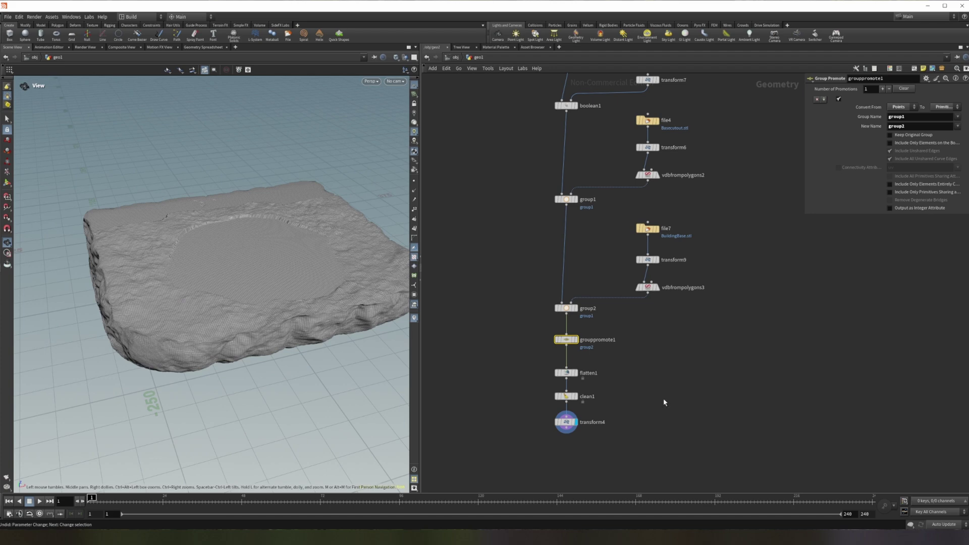
key(Tab)
text(fbx)
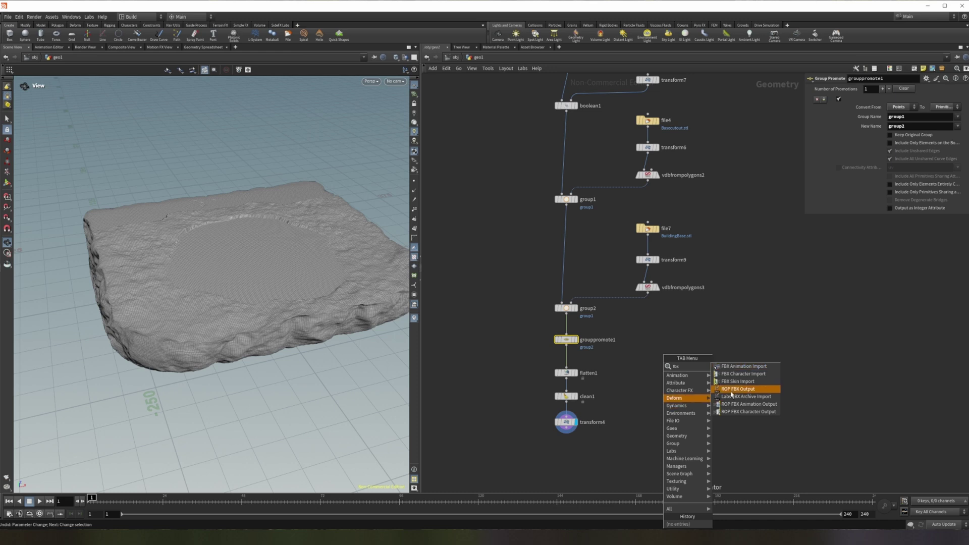
click(738, 388)
click(668, 422)
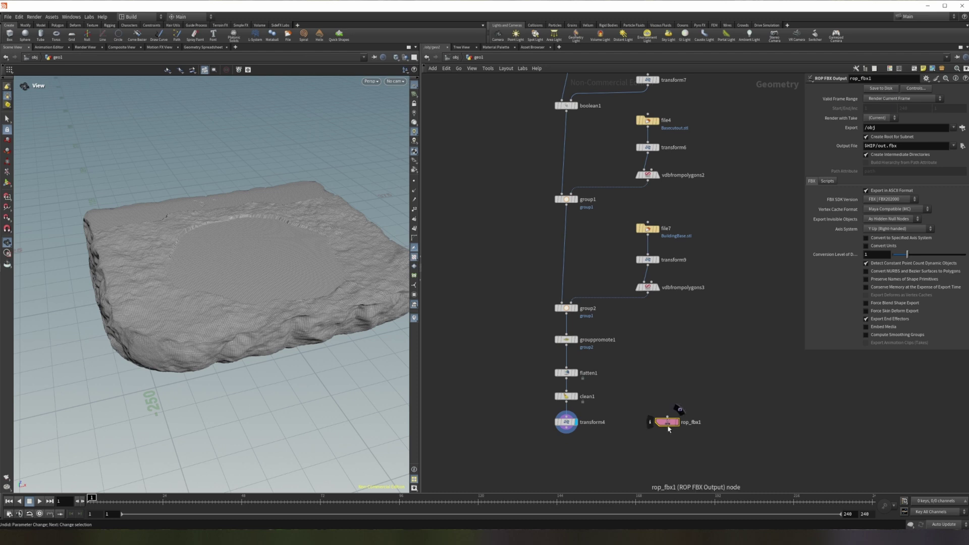
Delete the unneeded FBX output node and start saving transform4's geometry as an .stl file
key(Delete)
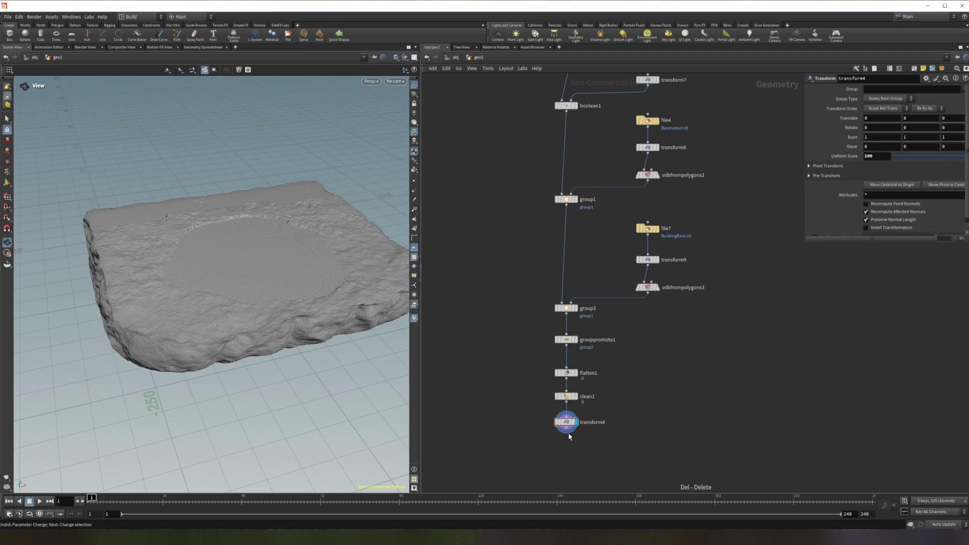
right_click(567, 426)
mouse_move(607, 469)
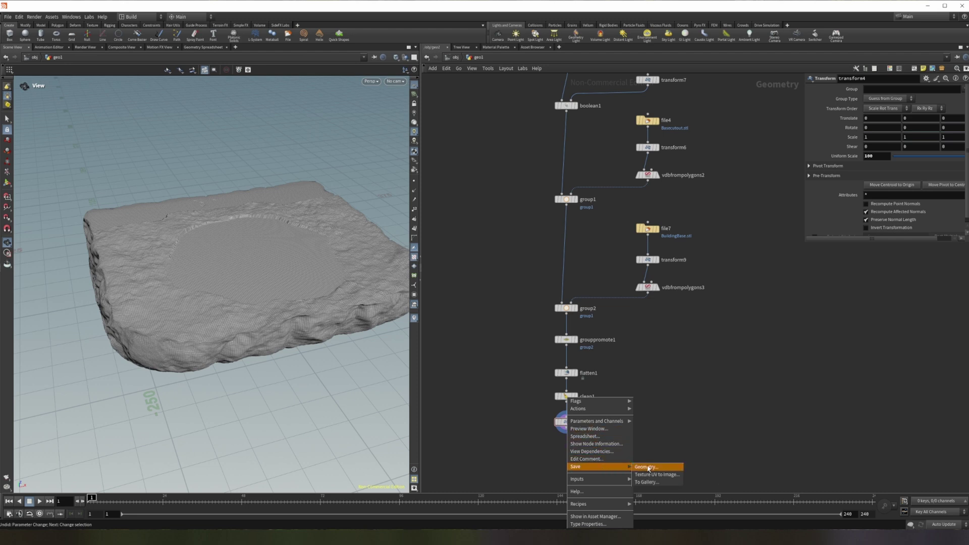
click(649, 467)
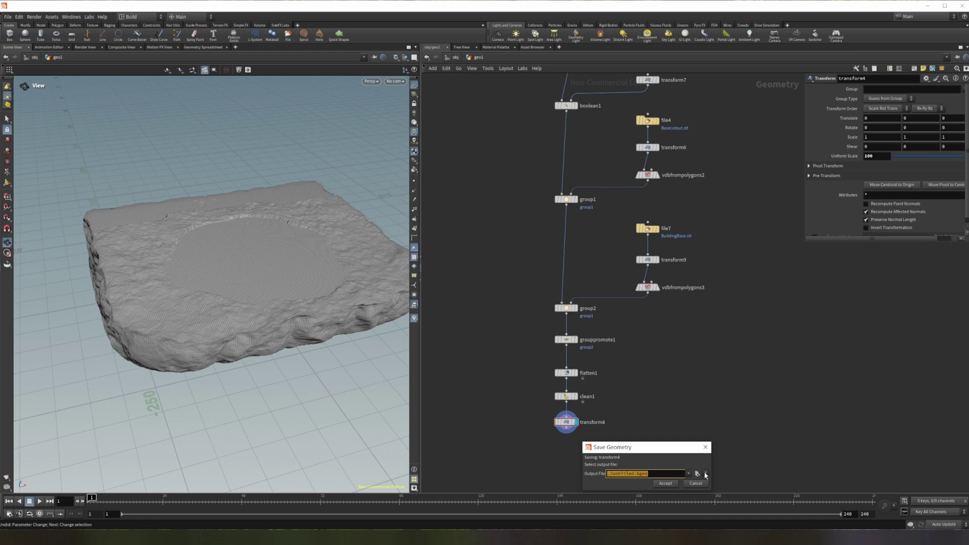
click(706, 475)
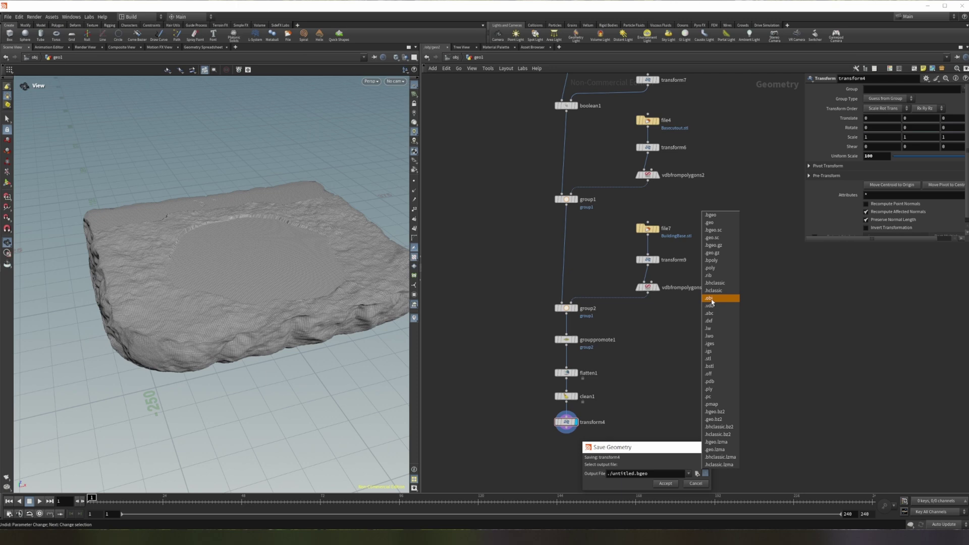
click(706, 476)
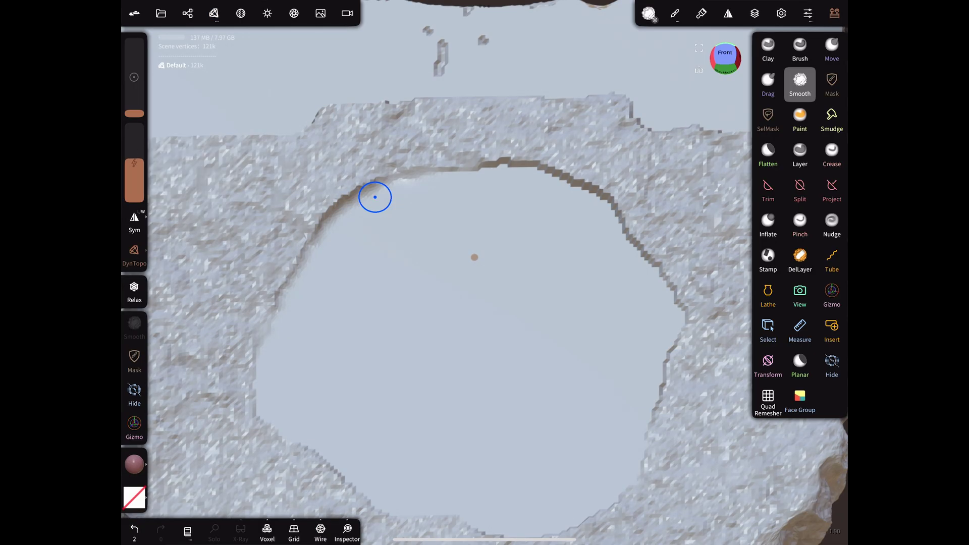
Smooth the hollow's rim along its upper-right, right, top and left edges
mouse_move(536, 178)
mouse_down()
mouse_move(585, 190)
mouse_move(635, 258)
mouse_up()
drag(676, 334, 653, 403)
middle_drag(269, 424, 445, 335)
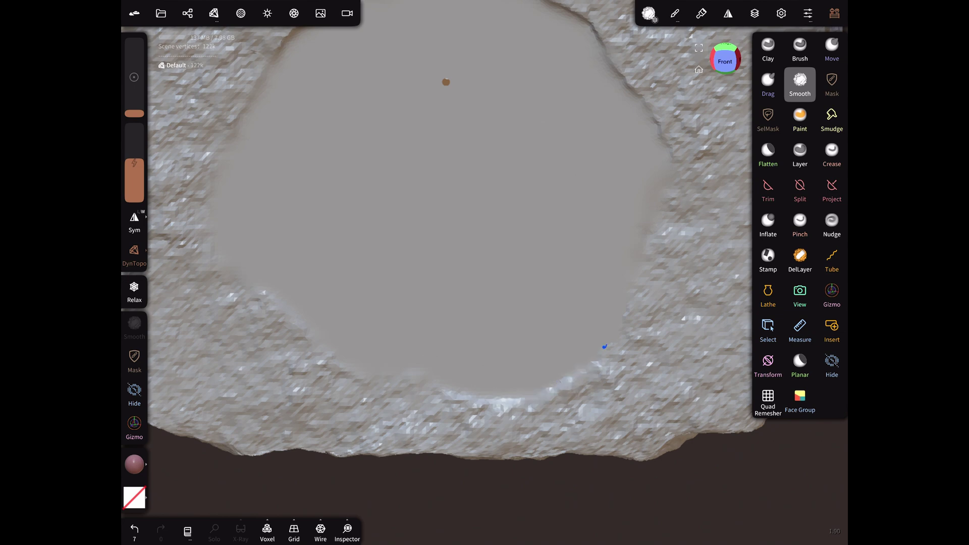
mouse_move(618, 330)
mouse_down()
mouse_move(623, 286)
mouse_move(519, 87)
mouse_up()
mouse_move(519, 86)
middle_down()
mouse_move(434, 274)
mouse_move(632, 188)
mouse_move(489, 175)
mouse_move(645, 266)
middle_up()
drag(426, 168, 389, 172)
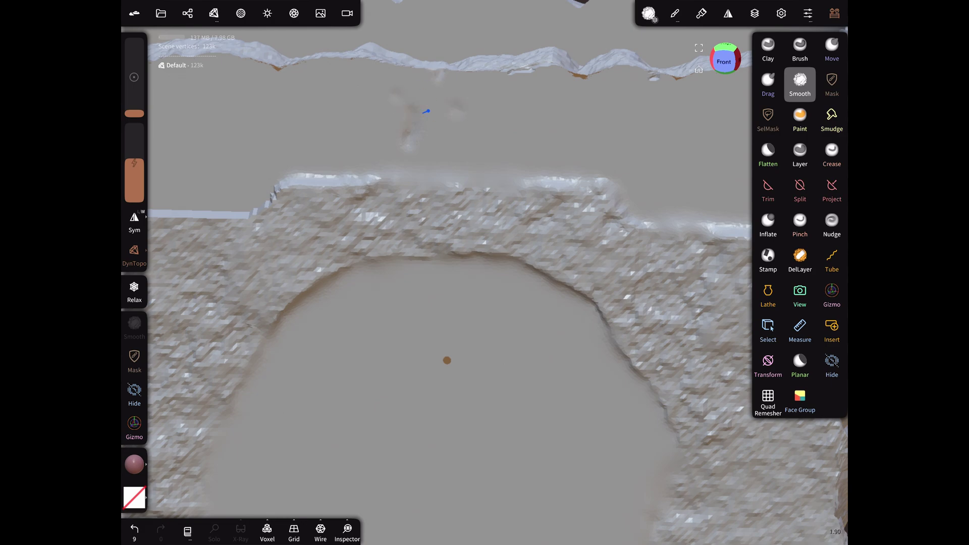
middle_drag(403, 137, 539, 438)
drag(509, 204, 357, 225)
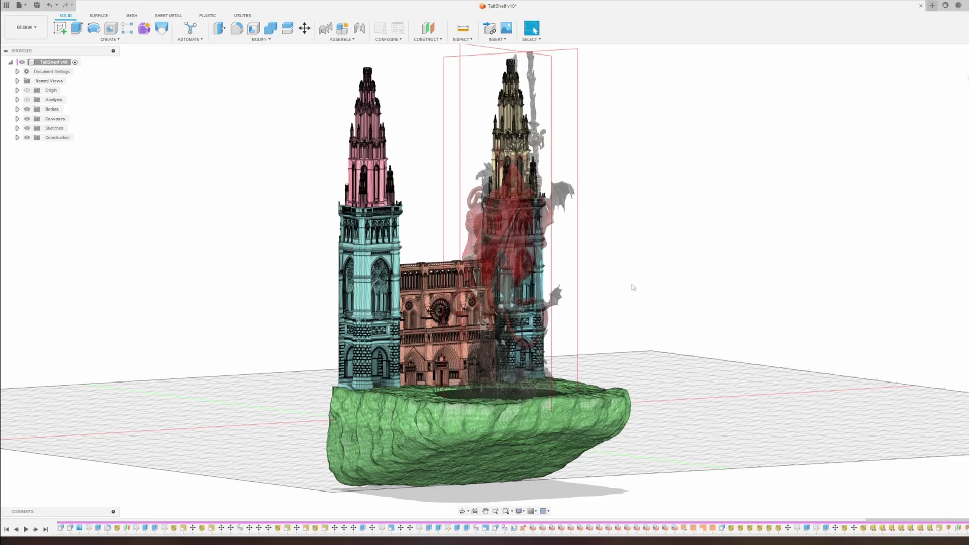
shift+middle_drag(633, 287, 478, 292)
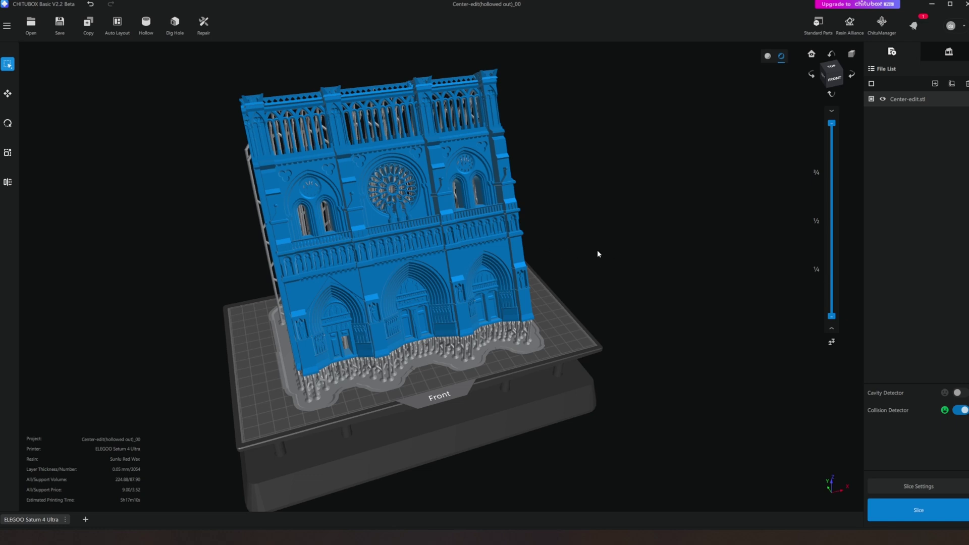
Orbit around the supported cathedral facade, then around the two supported spire tops in Left_Right_Tops
right_drag(597, 255, 656, 242)
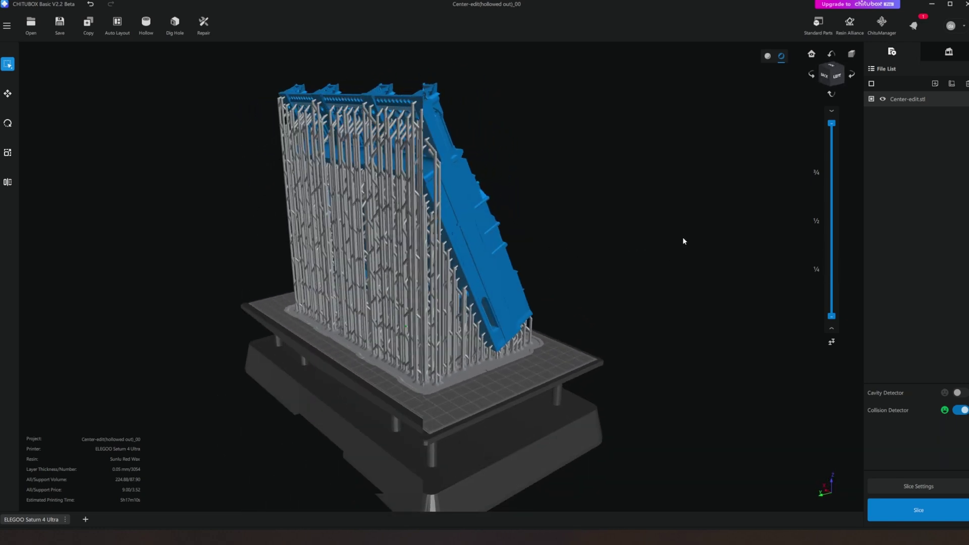
right_drag(682, 237, 458, 277)
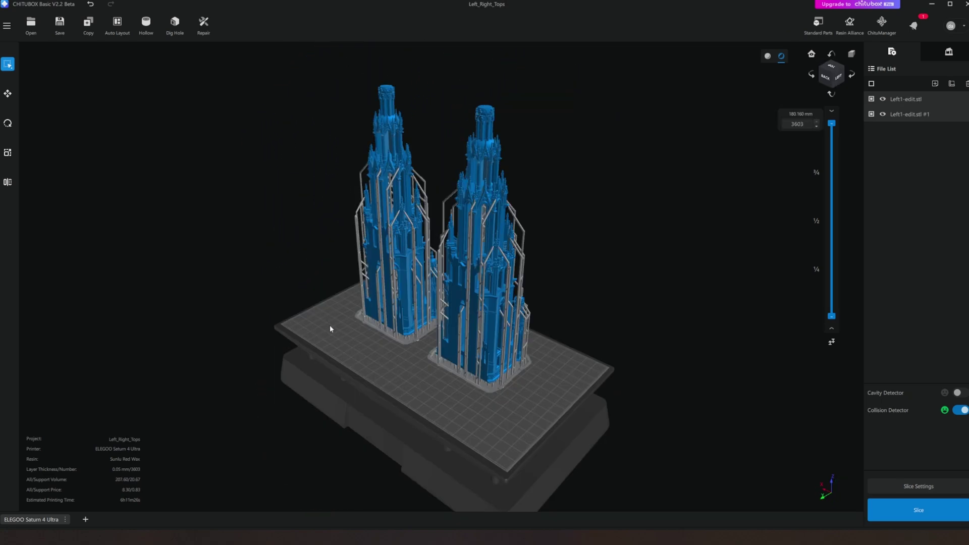
right_drag(330, 329, 198, 321)
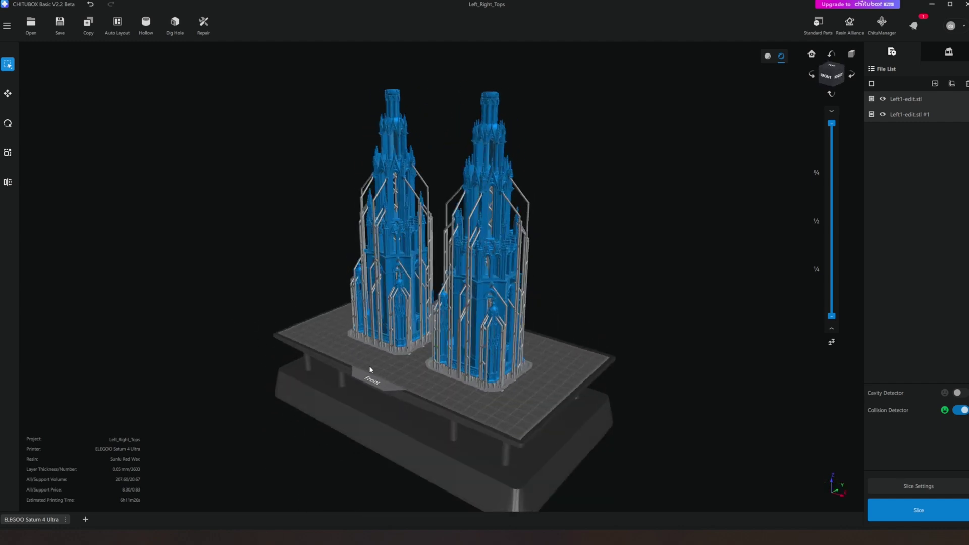